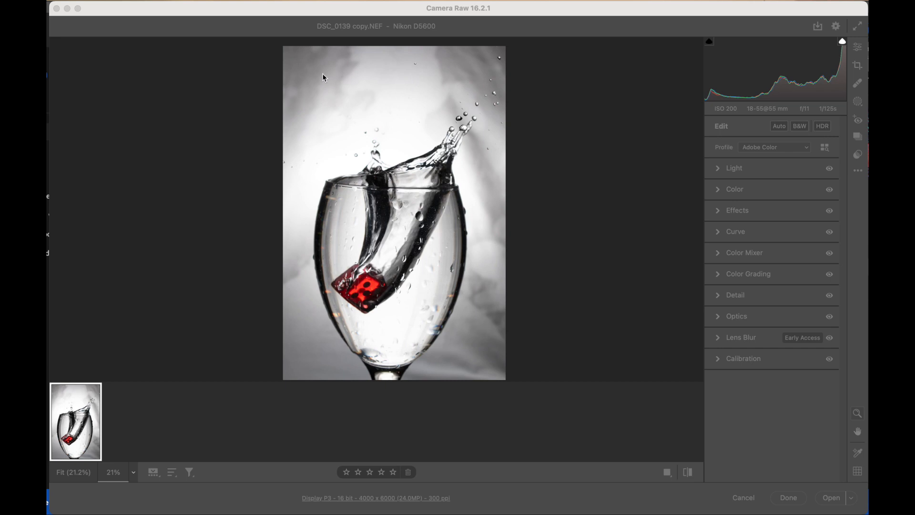
# Examine the glass, splash and red die at 66% zoom for flaws, then return the view to 25%
pyautogui.click(618, 224)
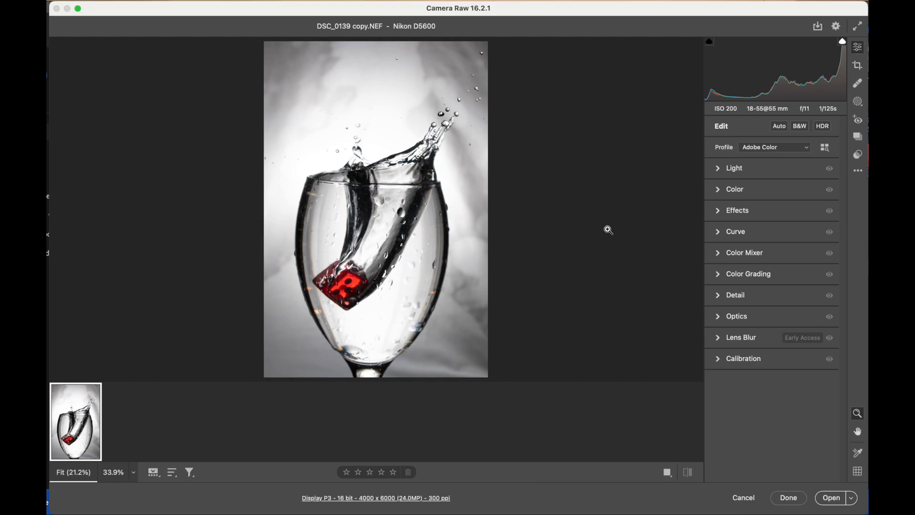
pyautogui.click(135, 473)
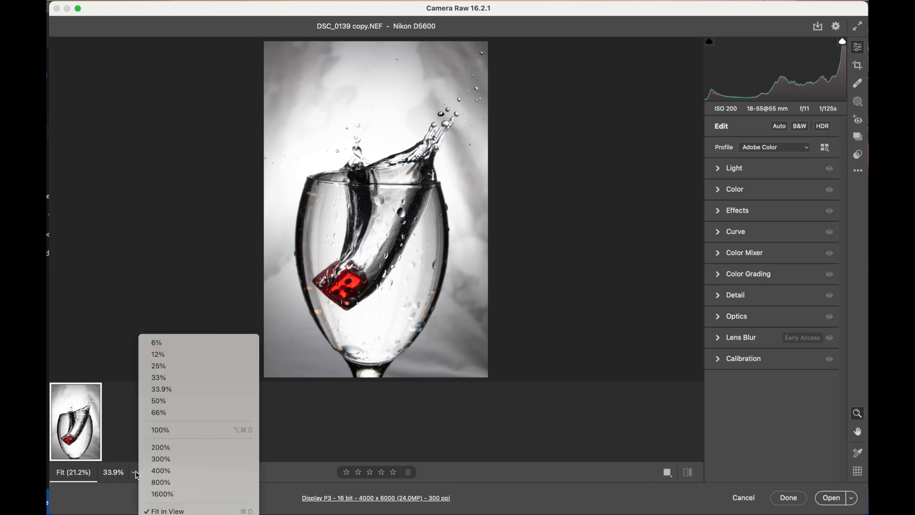
pyautogui.click(180, 413)
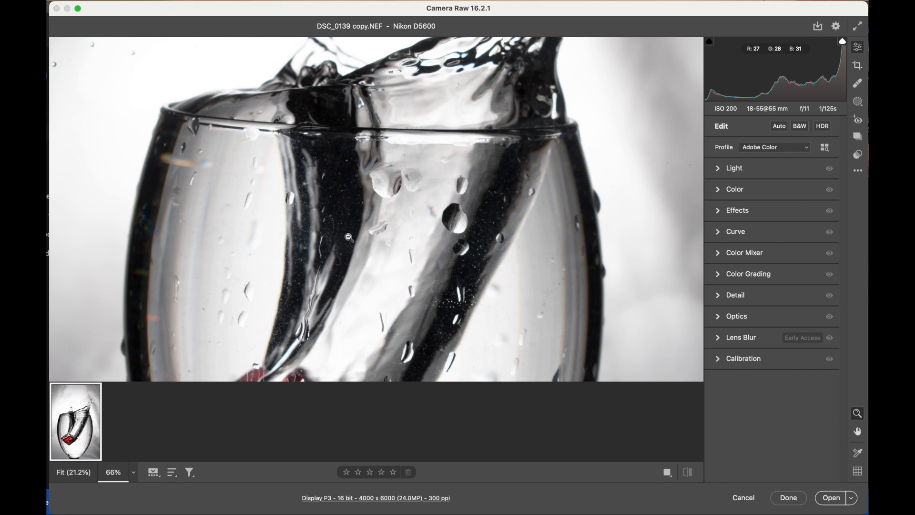
pyautogui.scroll(-3, 349, 237)
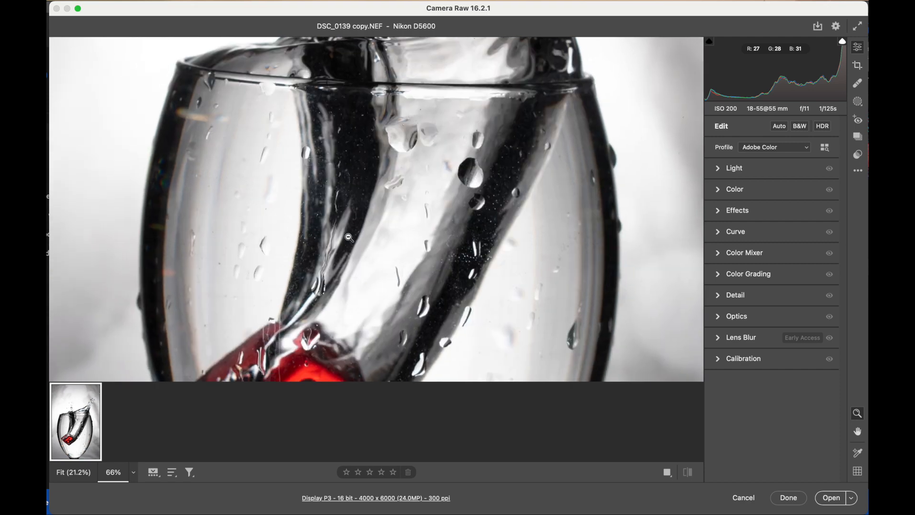
pyautogui.scroll(-3, 349, 237)
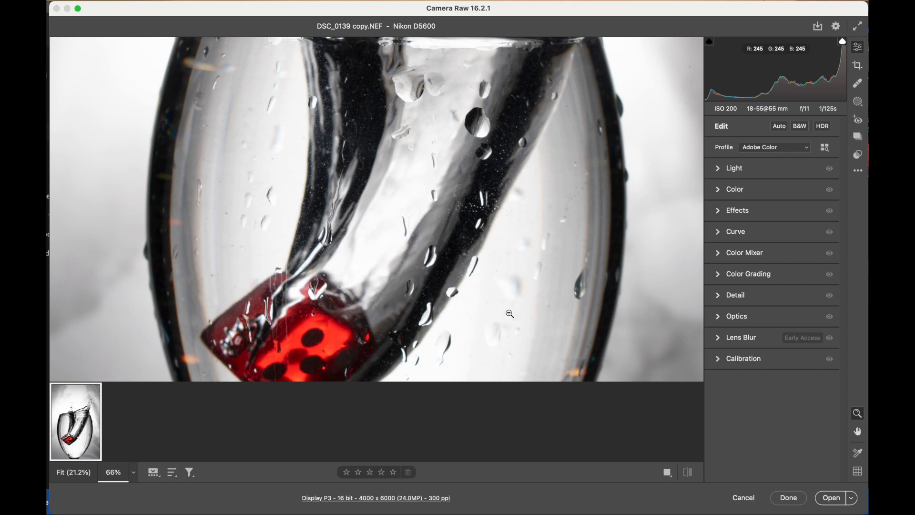
pyautogui.scroll(-6, 509, 314)
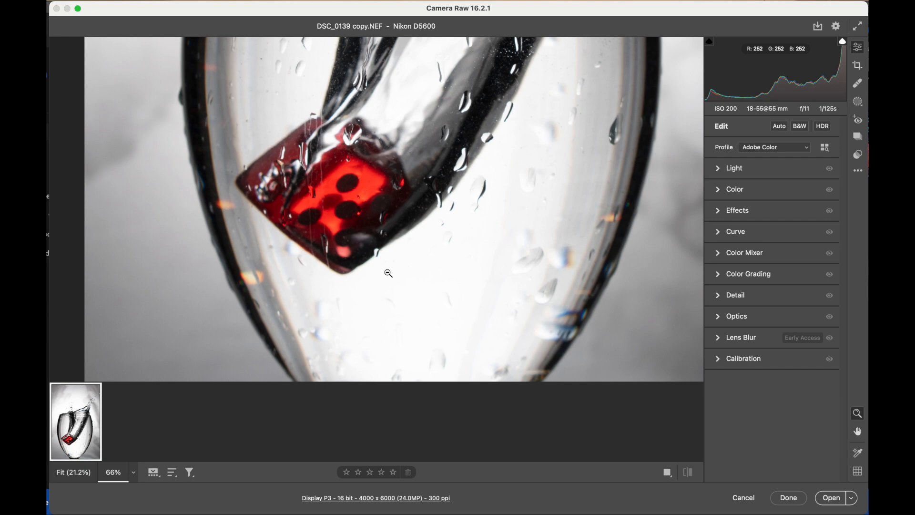
pyautogui.click(135, 475)
pyautogui.click(185, 379)
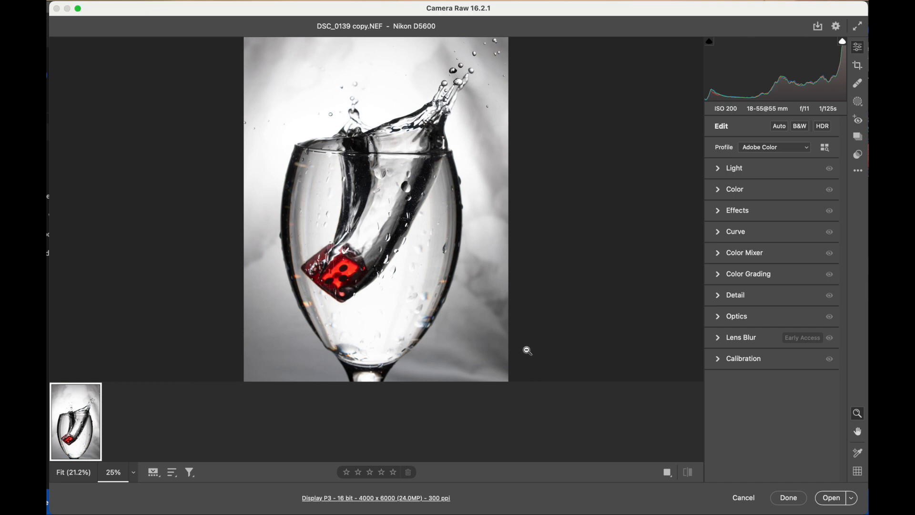
# Brighten the photo with an Exposure of +0.60 and raise Contrast to +95
pyautogui.click(722, 168)
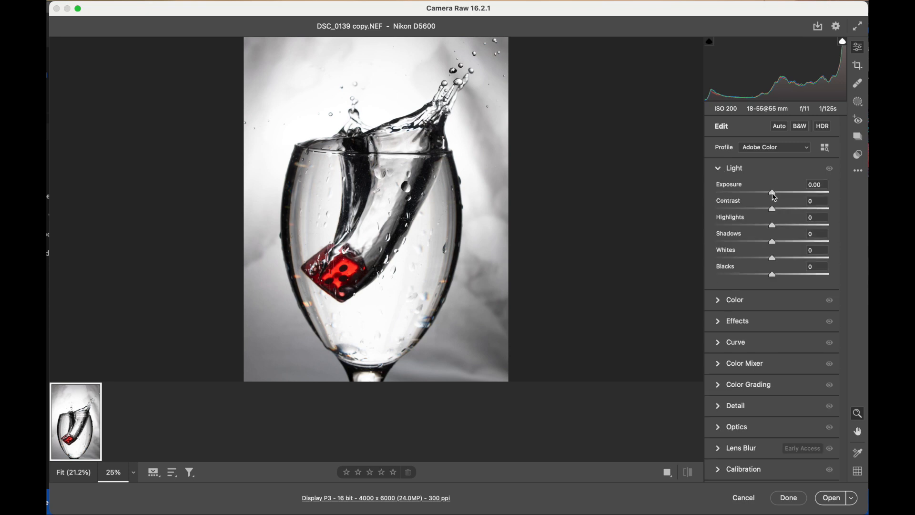
pyautogui.moveTo(773, 193); pyautogui.dragTo(780, 194)
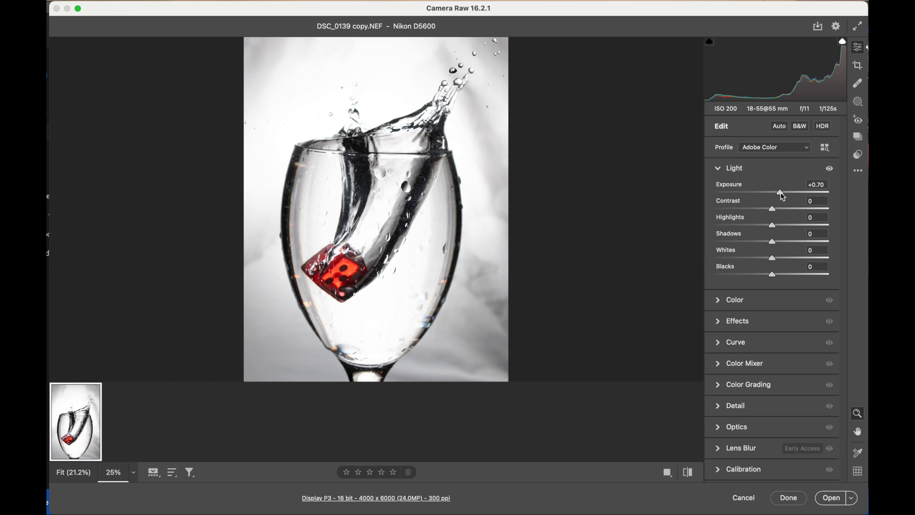
pyautogui.moveTo(783, 195); pyautogui.dragTo(799, 197)
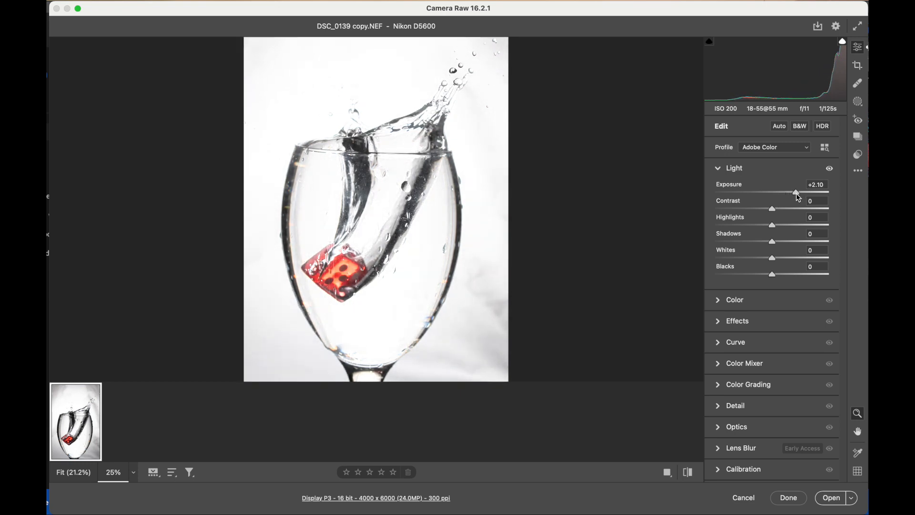
pyautogui.moveTo(799, 197); pyautogui.dragTo(779, 196)
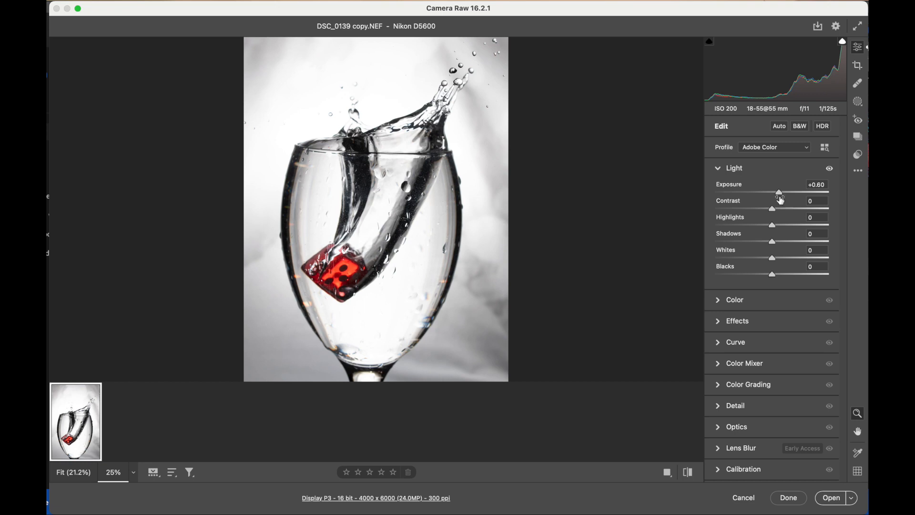
pyautogui.moveTo(774, 213); pyautogui.dragTo(828, 214)
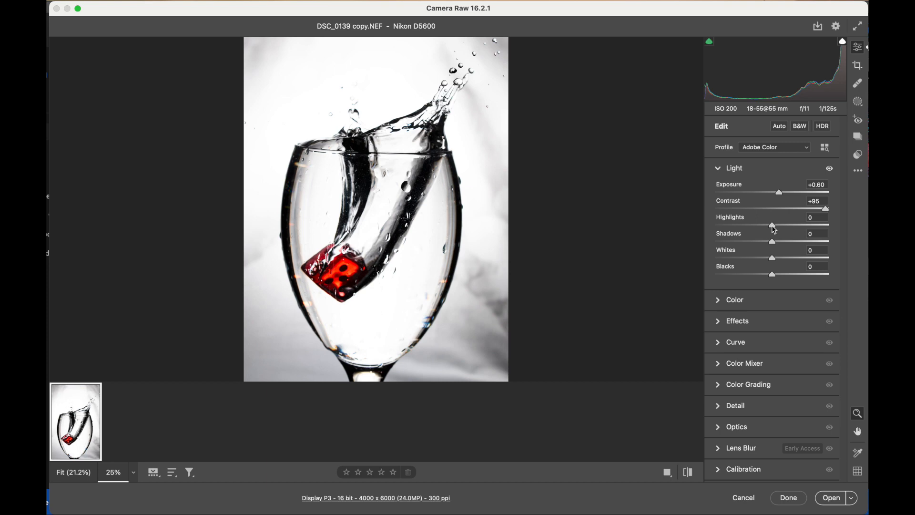
# Adjust the photo's tonal range with Highlights +89, Shadows -19, Whites +92 and Blacks -92
pyautogui.moveTo(773, 228); pyautogui.dragTo(824, 231)
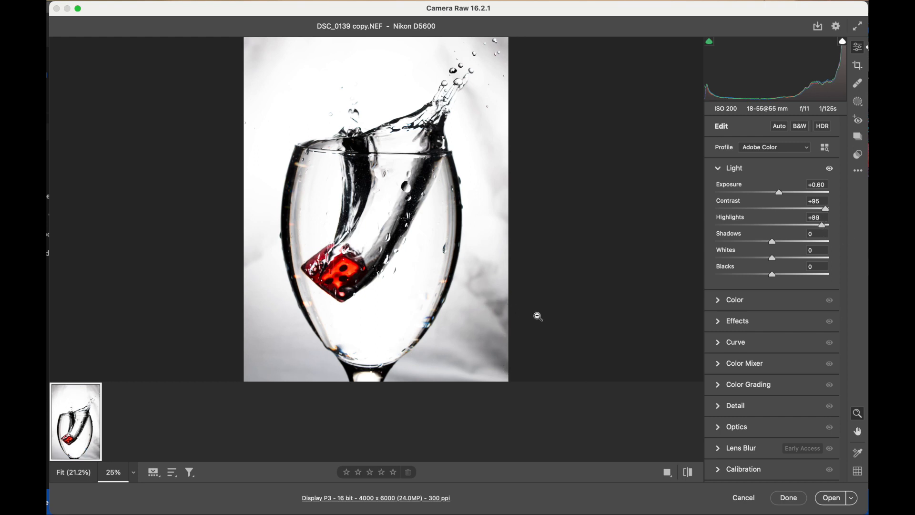
pyautogui.moveTo(774, 245); pyautogui.dragTo(816, 247)
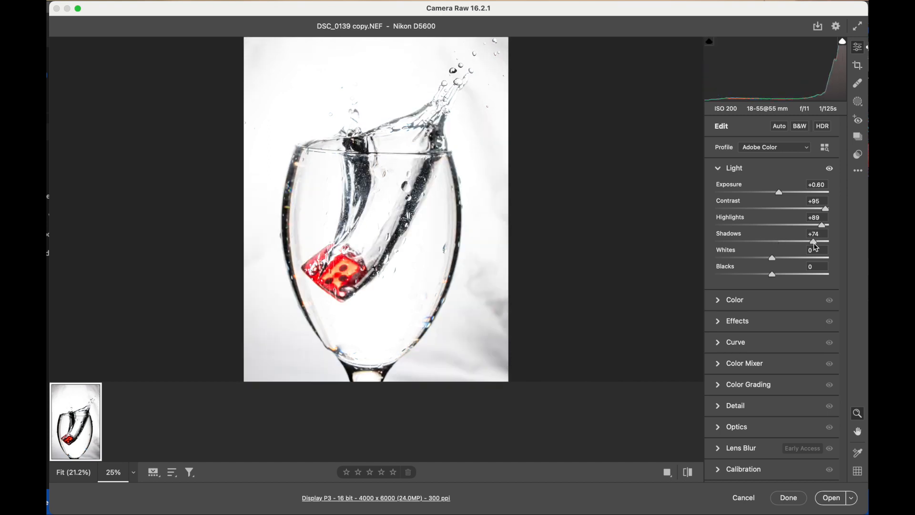
pyautogui.moveTo(816, 247); pyautogui.dragTo(764, 253)
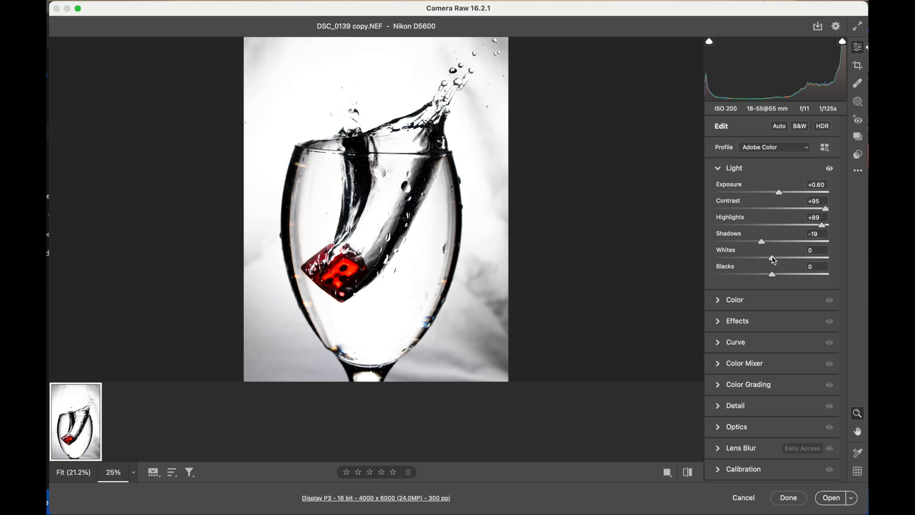
pyautogui.moveTo(772, 258); pyautogui.dragTo(825, 260)
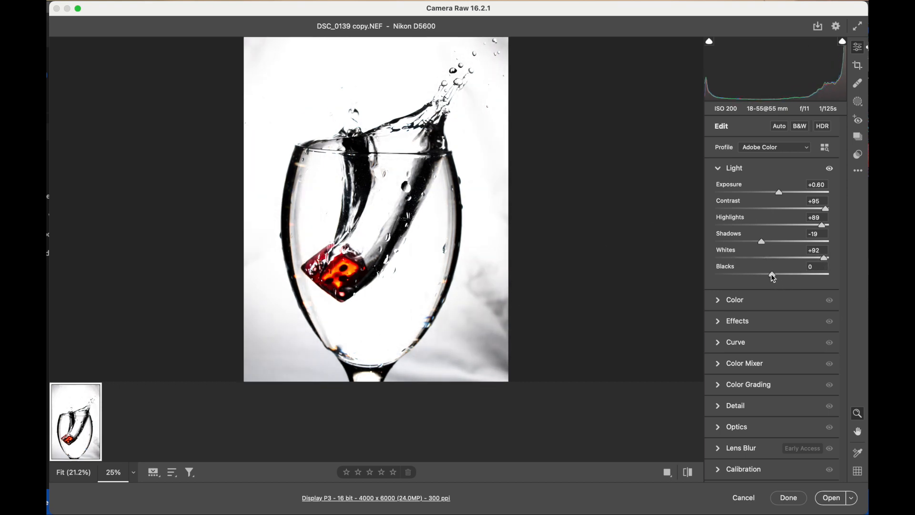
pyautogui.moveTo(773, 277); pyautogui.dragTo(722, 277)
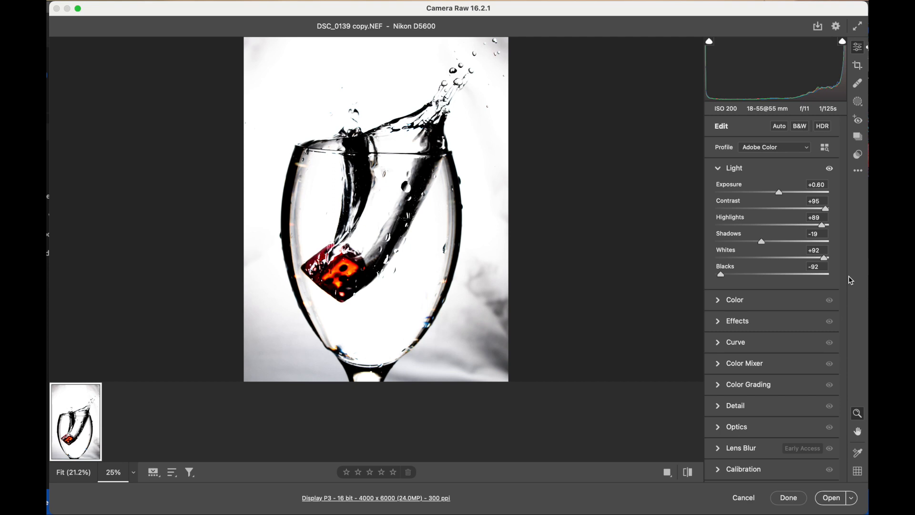
# Intensify the photo's colours by setting Vibrance to +37 and raising Saturation moderately
pyautogui.click(719, 301)
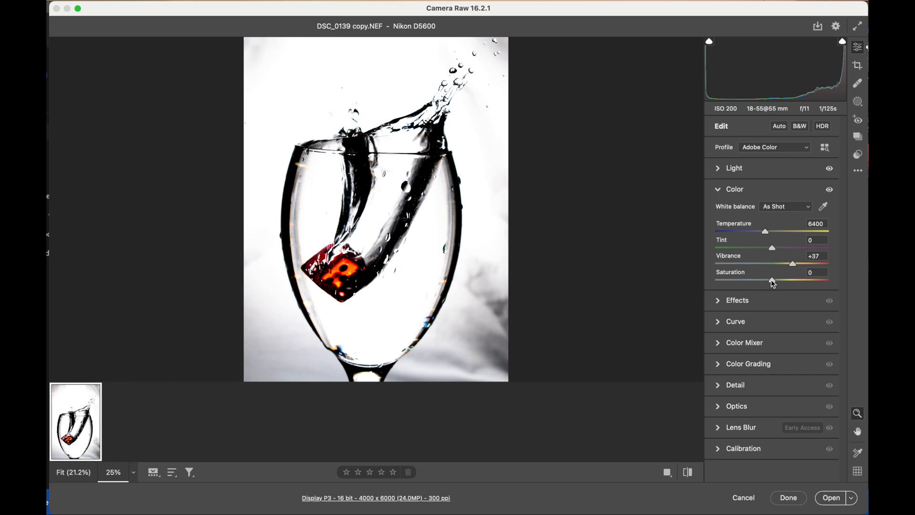
pyautogui.moveTo(777, 282); pyautogui.dragTo(820, 287)
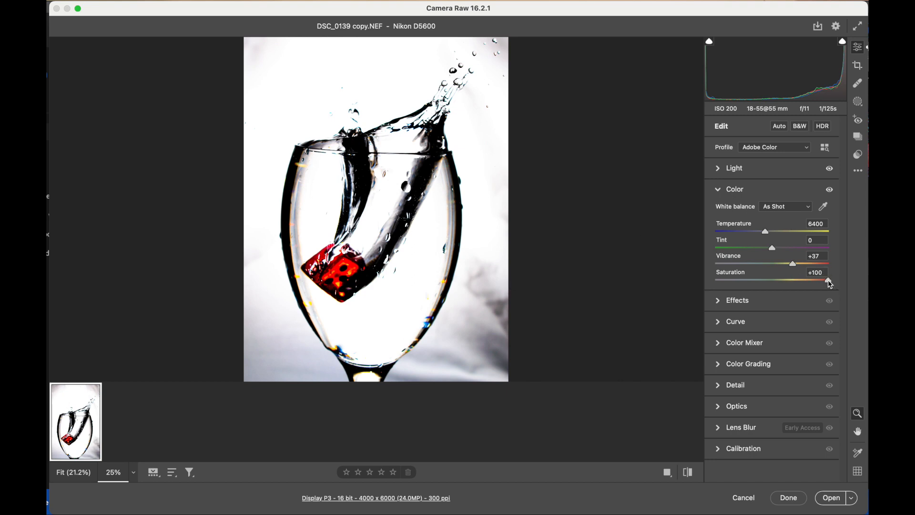
pyautogui.moveTo(830, 284); pyautogui.dragTo(795, 286)
pyautogui.moveTo(795, 286); pyautogui.dragTo(796, 281)
# Set the photo's effects to Texture -90, Clarity -22, Dehaze +8 and Vignette +30
pyautogui.click(717, 301)
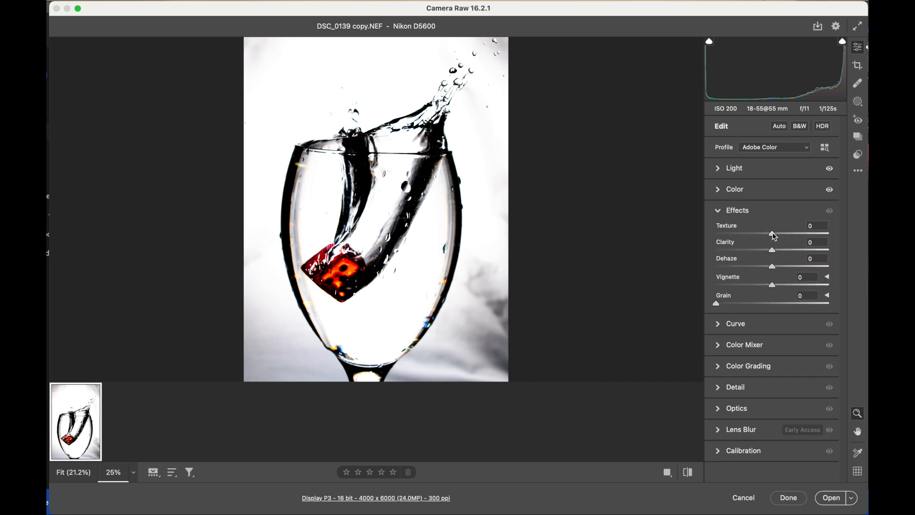
pyautogui.moveTo(774, 236); pyautogui.dragTo(785, 307)
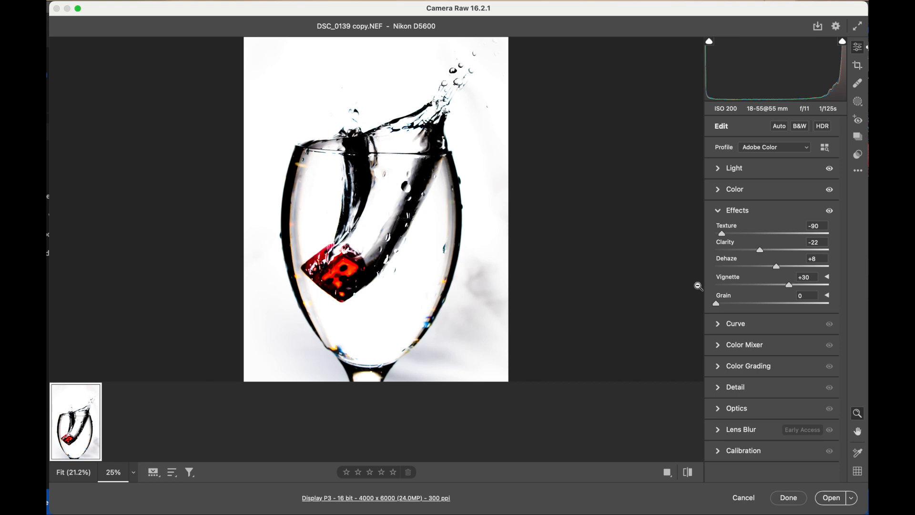
# Apply AI Denoise to the photo at an amount of 95 and compare the enhanced DNG with the original NEF
pyautogui.press('super+alt+0')
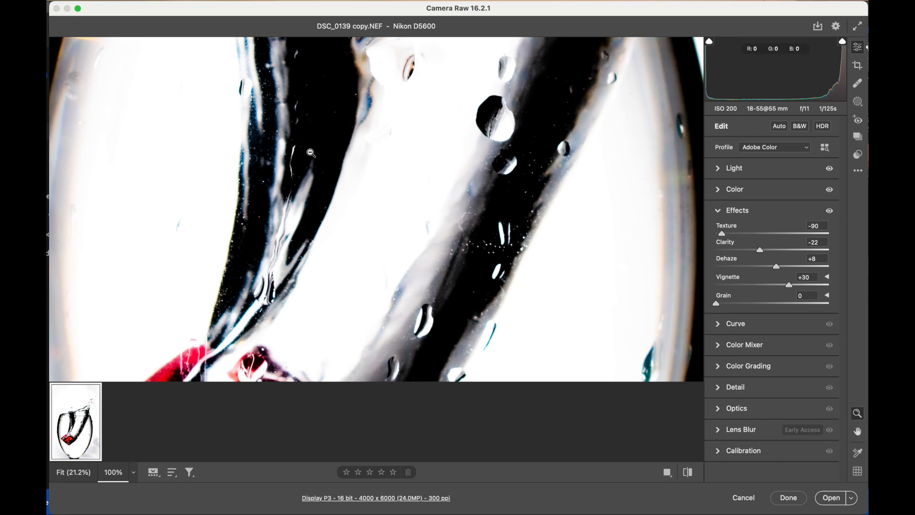
pyautogui.click(718, 392)
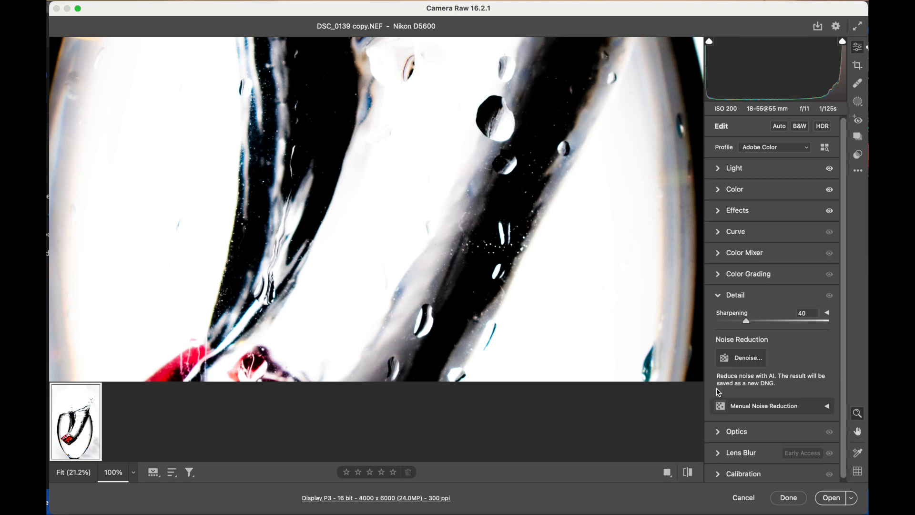
pyautogui.click(754, 363)
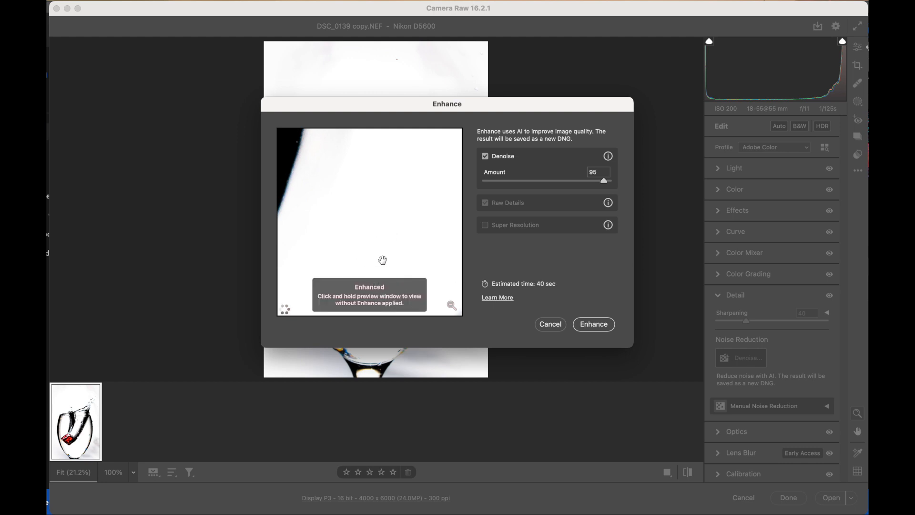
pyautogui.moveTo(369, 236); pyautogui.dragTo(426, 235)
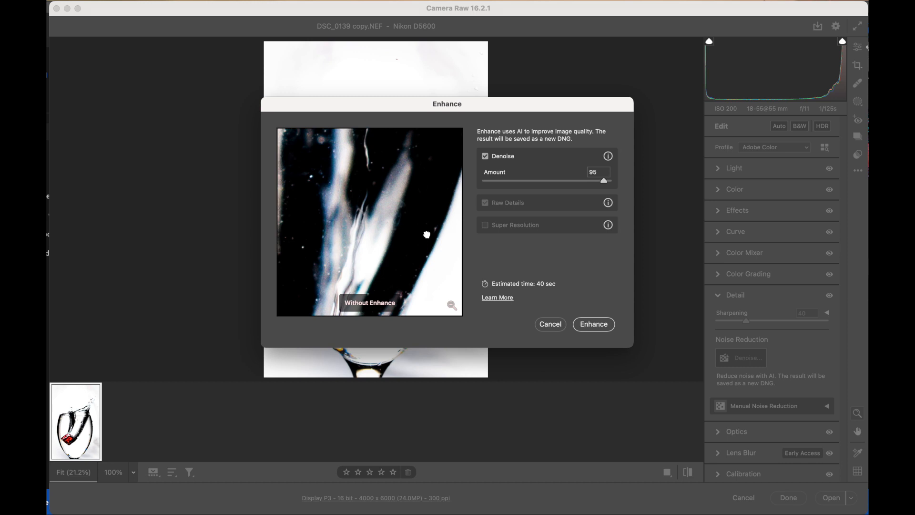
pyautogui.moveTo(427, 235); pyautogui.dragTo(426, 235)
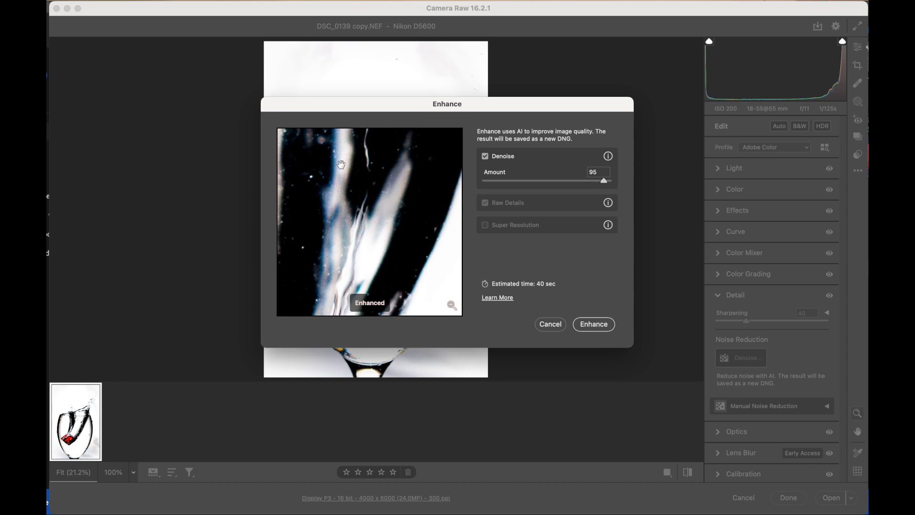
pyautogui.click(430, 207)
pyautogui.click(606, 185)
pyautogui.click(593, 325)
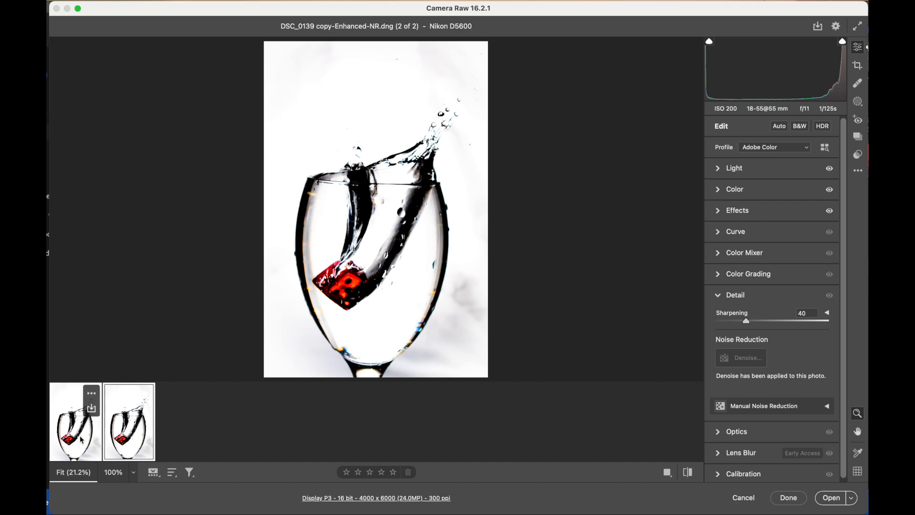
pyautogui.moveTo(134, 434)
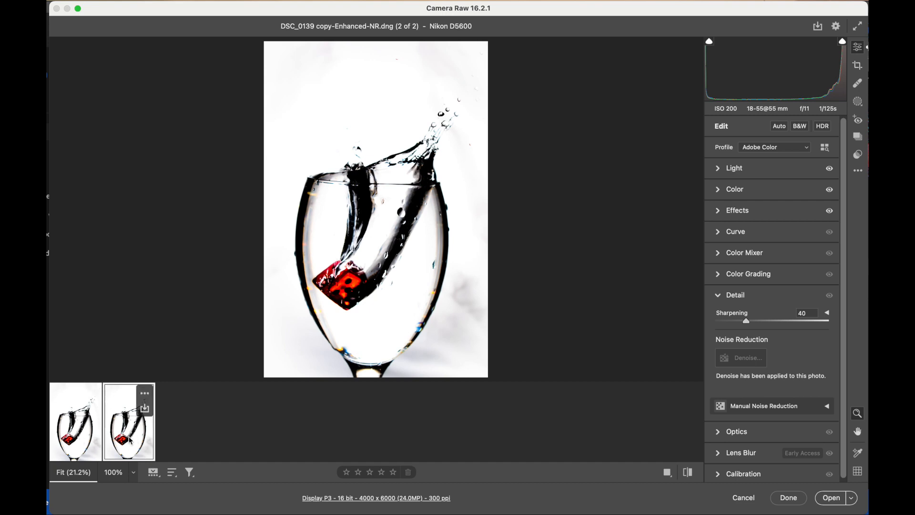
pyautogui.click(83, 438)
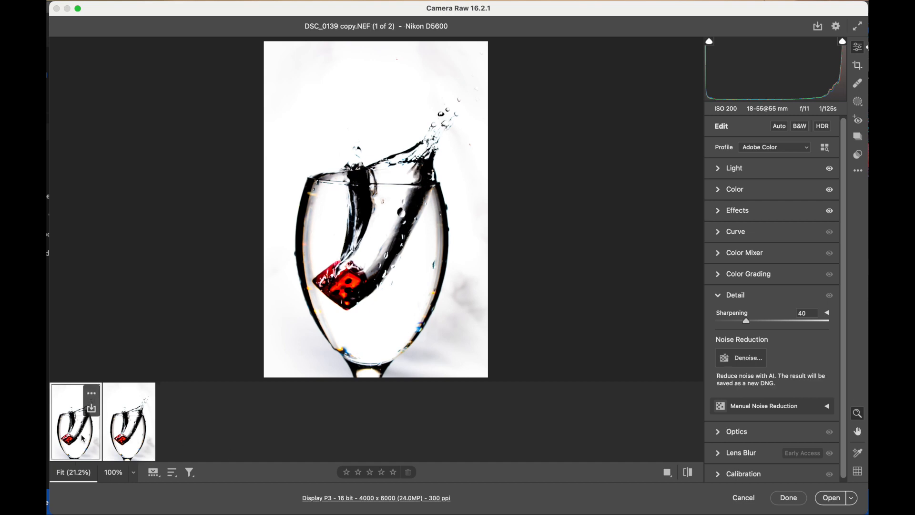
pyautogui.click(141, 441)
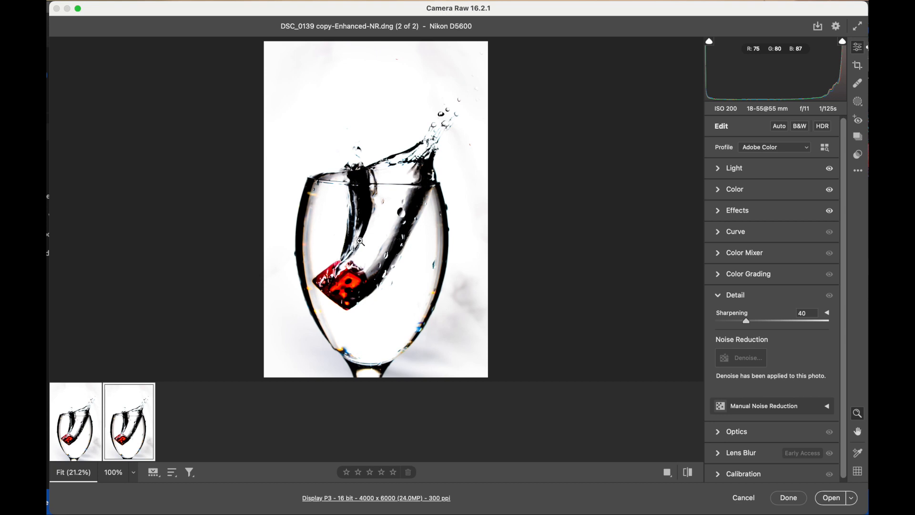
# Remove the specks inside the black water column with a size 5 Remove brush at 200% zoom
pyautogui.click(861, 85)
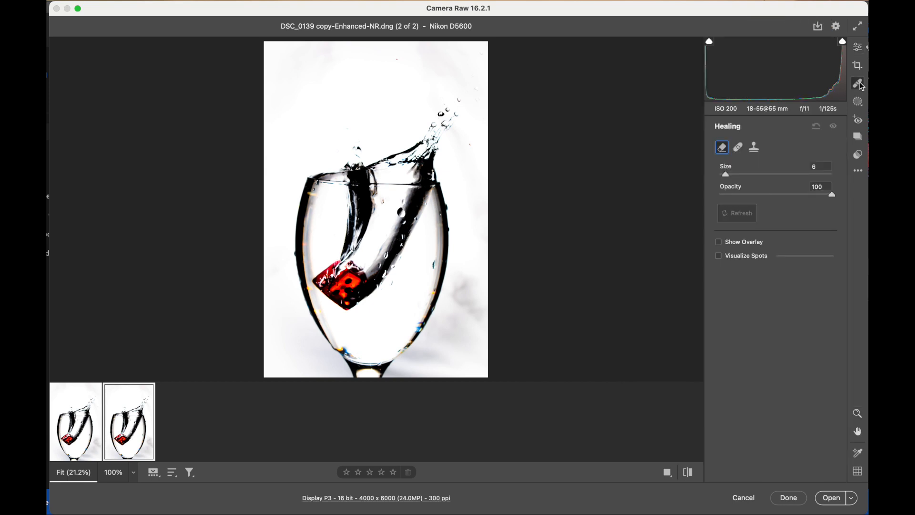
pyautogui.click(135, 474)
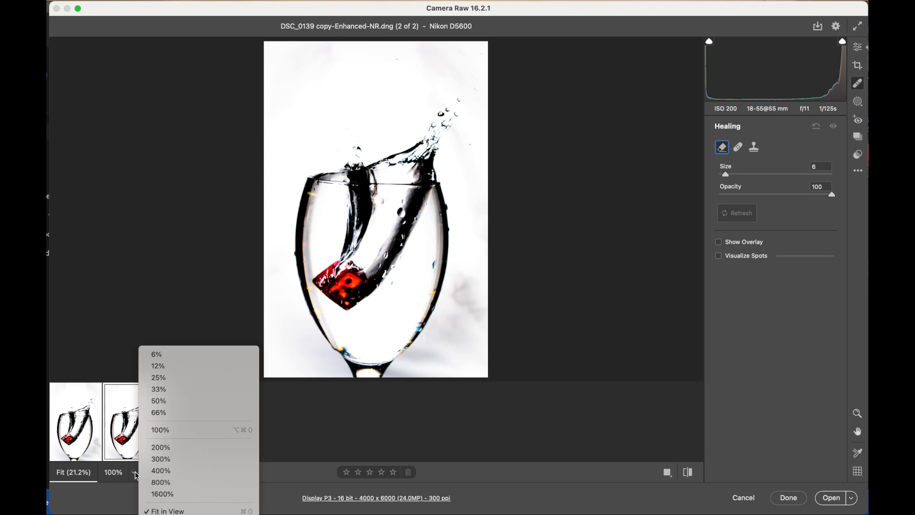
pyautogui.click(198, 451)
pyautogui.press('[')
pyautogui.press('[')
pyautogui.press('[')
pyautogui.press('[')
pyautogui.press('[')
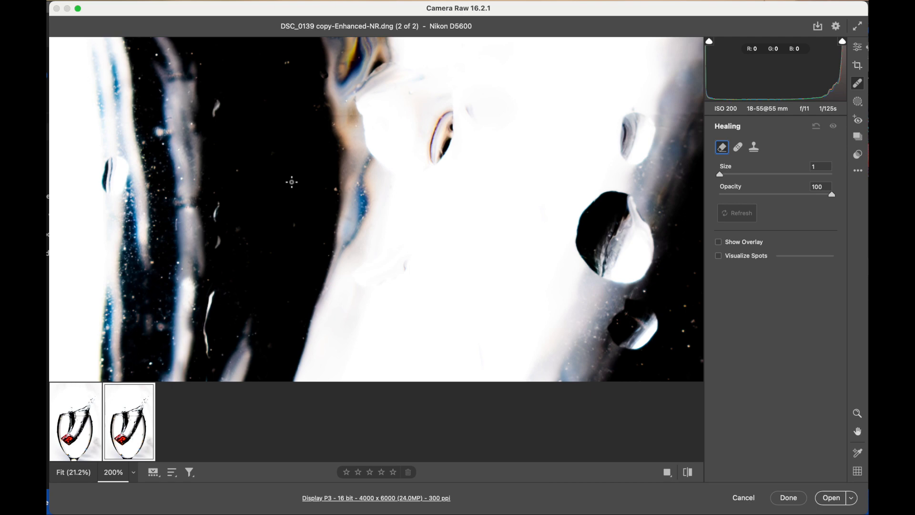
pyautogui.press(']')
pyautogui.press(']')
pyautogui.press(']')
pyautogui.press(']')
pyautogui.press(']')
pyautogui.press(']')
pyautogui.press('[')
pyautogui.press('[')
pyautogui.click(337, 193)
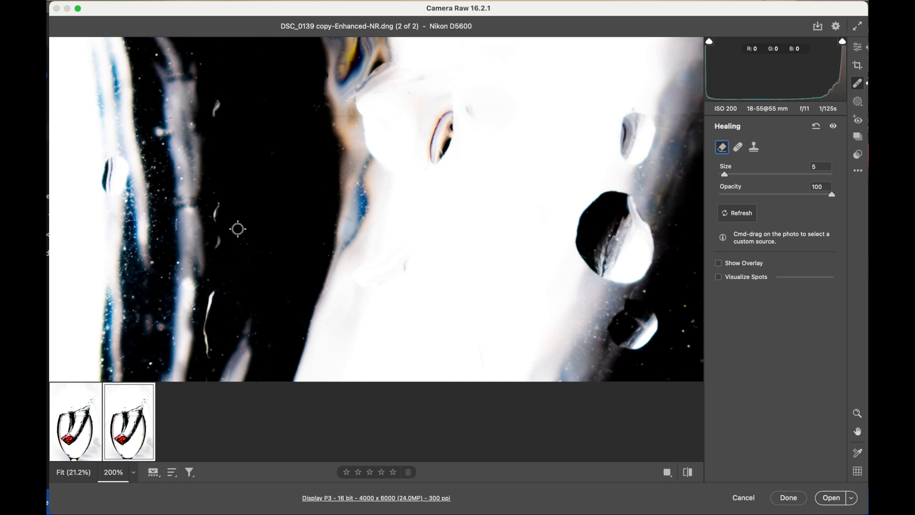
# Remove the specks in the dark area beside the round droplets and along both edges of the black water column
pyautogui.moveTo(695, 320); pyautogui.dragTo(640, 366)
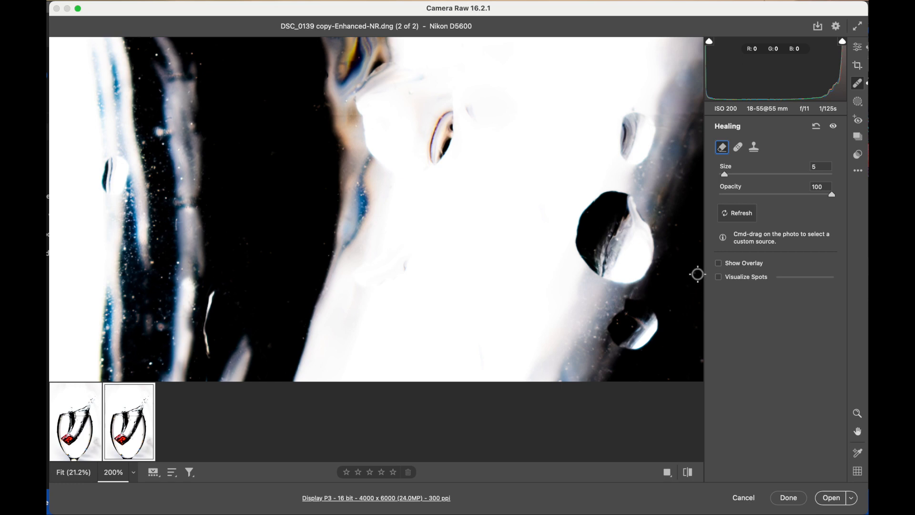
pyautogui.moveTo(696, 270); pyautogui.dragTo(673, 312)
pyautogui.moveTo(323, 240); pyautogui.dragTo(324, 251)
pyautogui.click(193, 54)
pyautogui.click(196, 78)
pyautogui.click(192, 125)
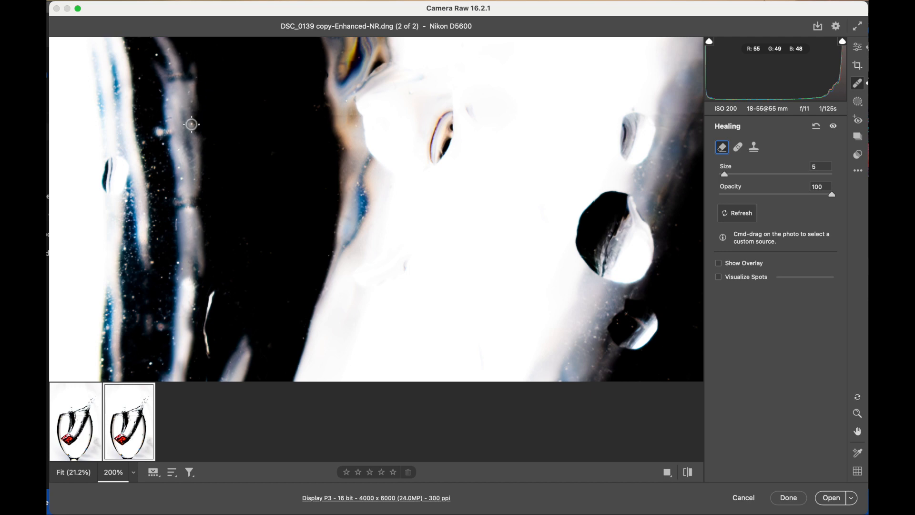
pyautogui.click(162, 144)
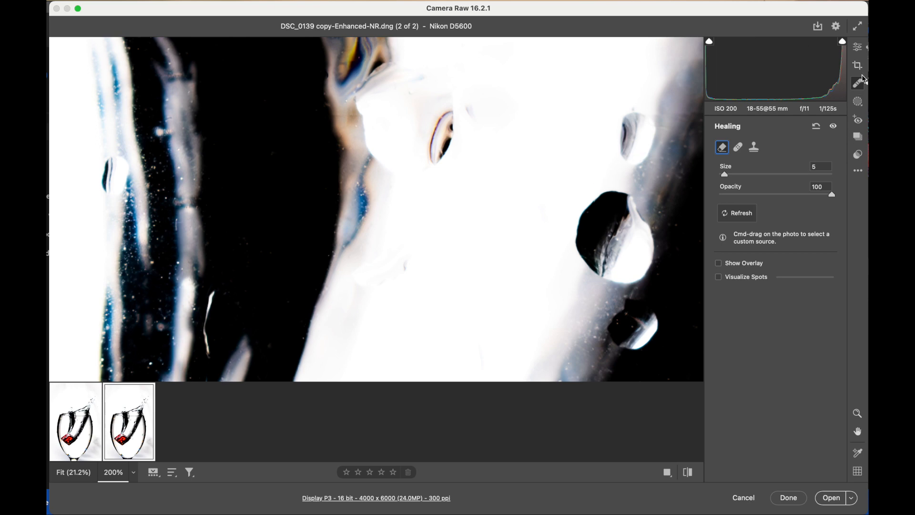
# Remove the specks and the small streak from the dark diagonal splash trail beside the round droplets
pyautogui.click(859, 47)
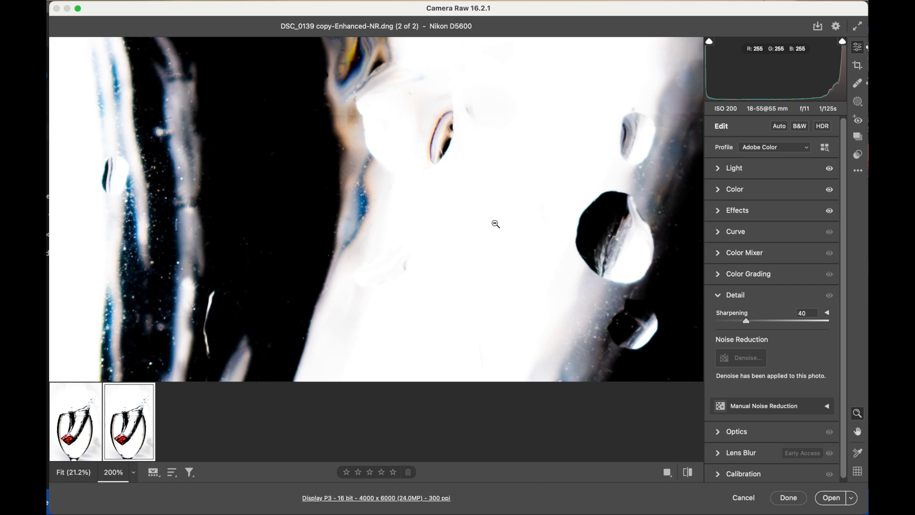
pyautogui.hscroll(10, 496, 224)
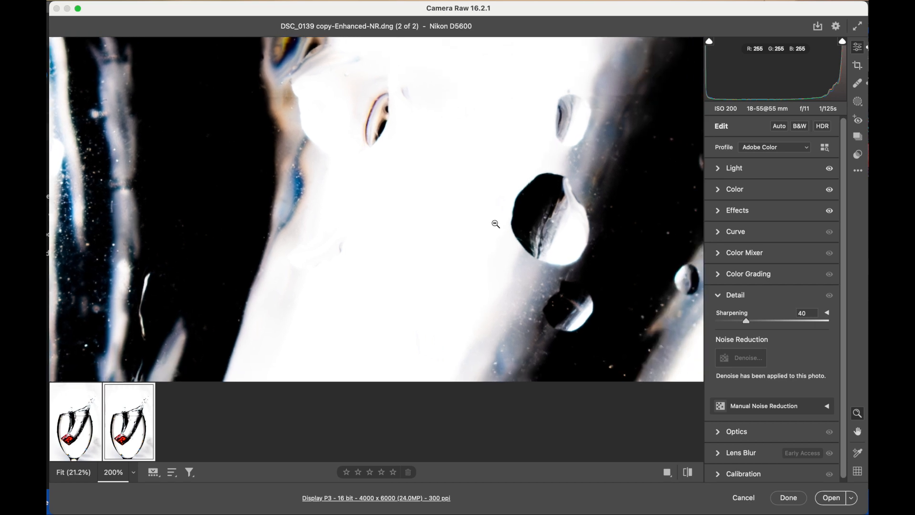
pyautogui.scroll(2, 496, 223)
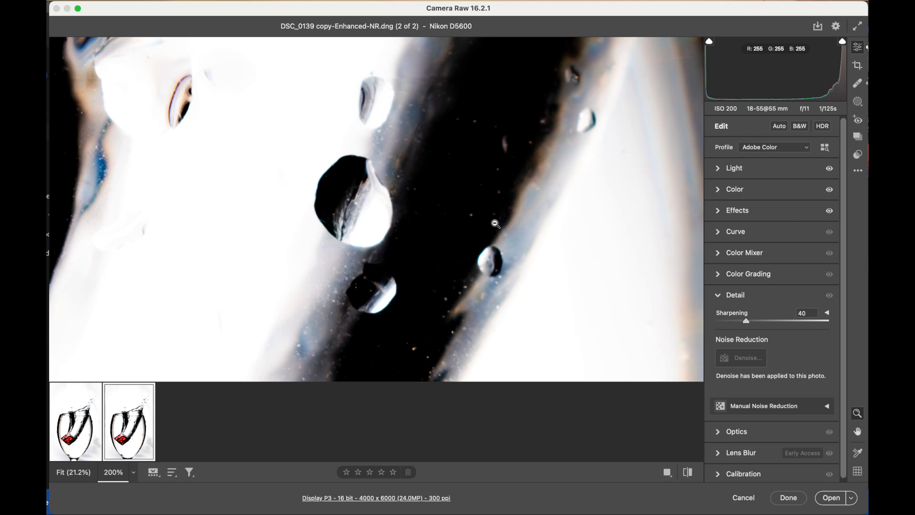
pyautogui.scroll(5, 496, 224)
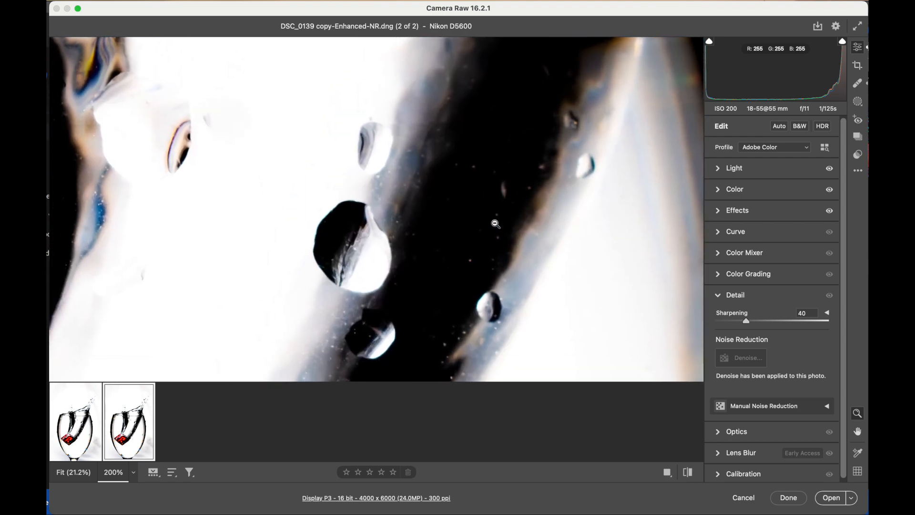
pyautogui.click(857, 83)
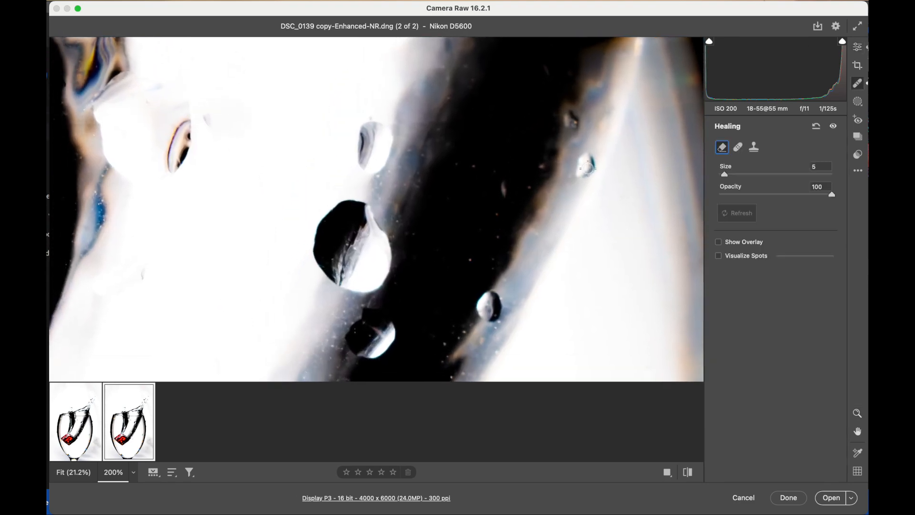
pyautogui.click(504, 194)
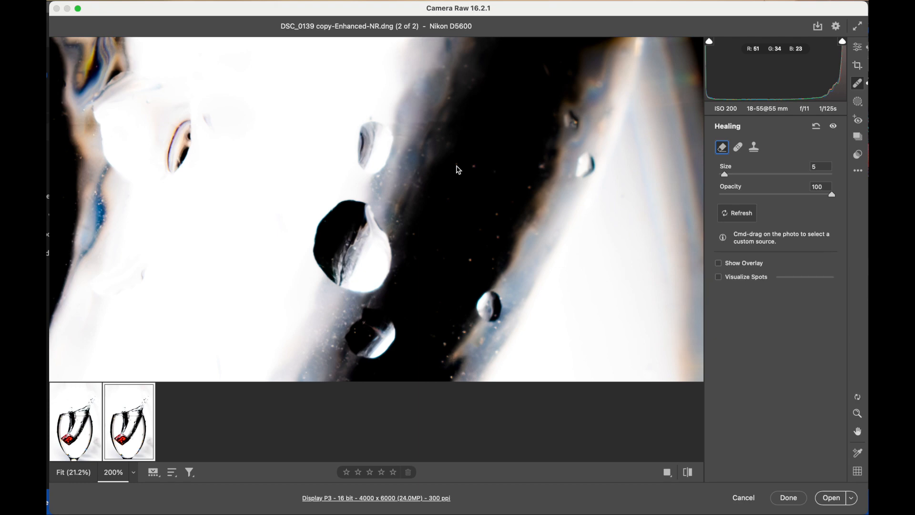
pyautogui.moveTo(497, 216)
pyautogui.mouseDown()
pyautogui.moveTo(493, 265)
pyautogui.moveTo(471, 262)
pyautogui.mouseUp()
pyautogui.moveTo(539, 171); pyautogui.dragTo(530, 186)
pyautogui.moveTo(443, 345); pyautogui.dragTo(471, 320)
pyautogui.press('e')
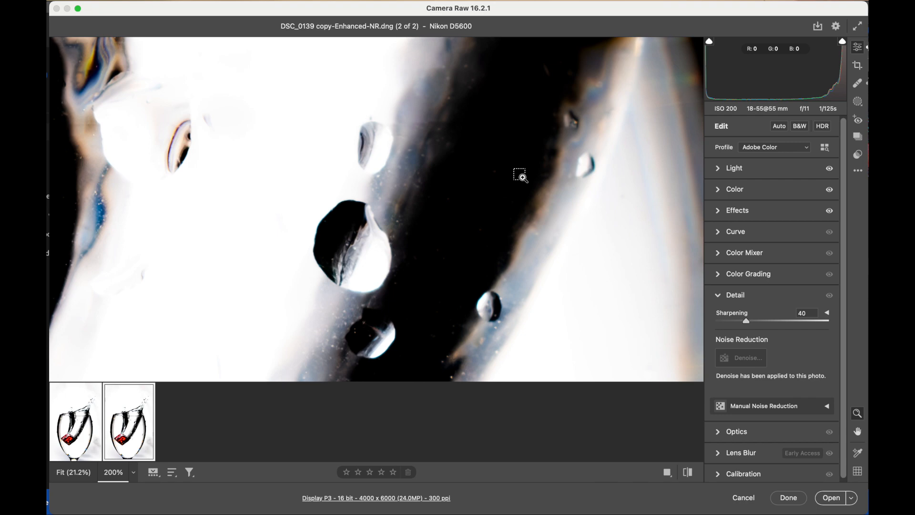
# Remove the dotted specks around the elongated droplets in the lower part of the dark diagonal splash trail
pyautogui.keyDown('alt'); pyautogui.click(521, 176); pyautogui.keyUp('alt')
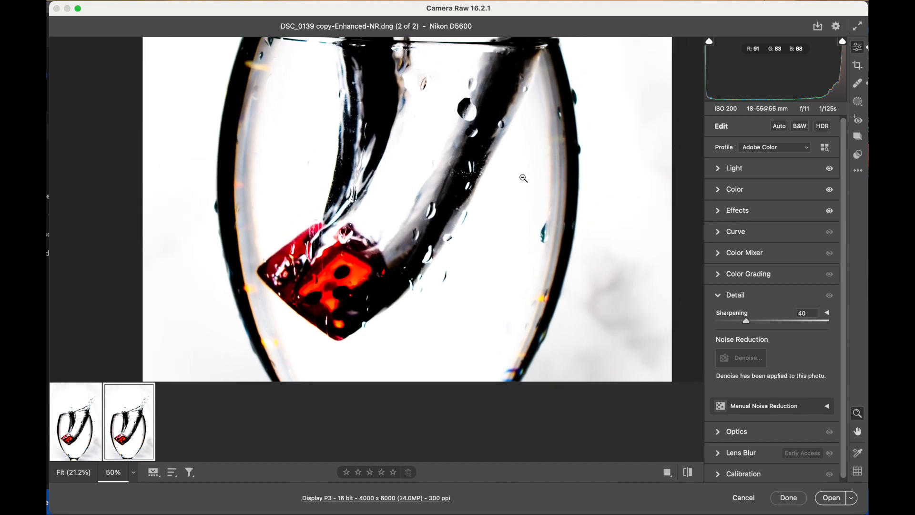
pyautogui.click(523, 178)
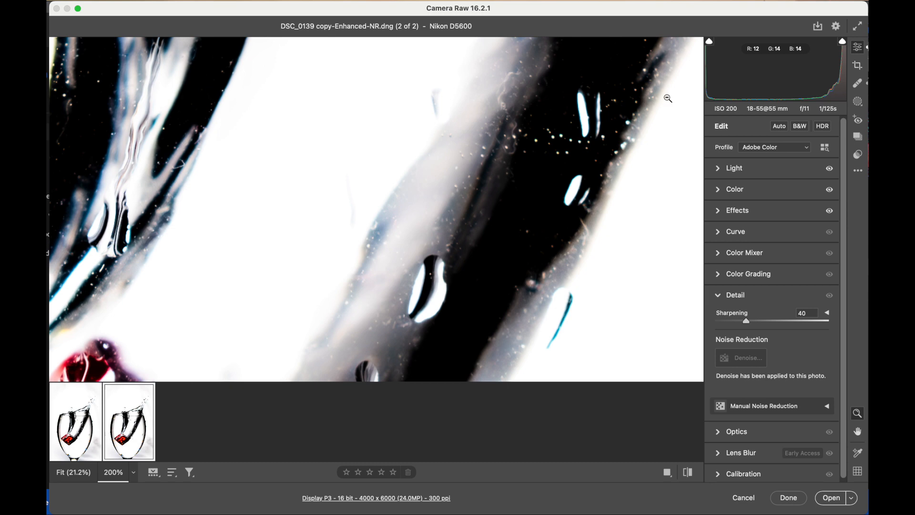
pyautogui.click(861, 85)
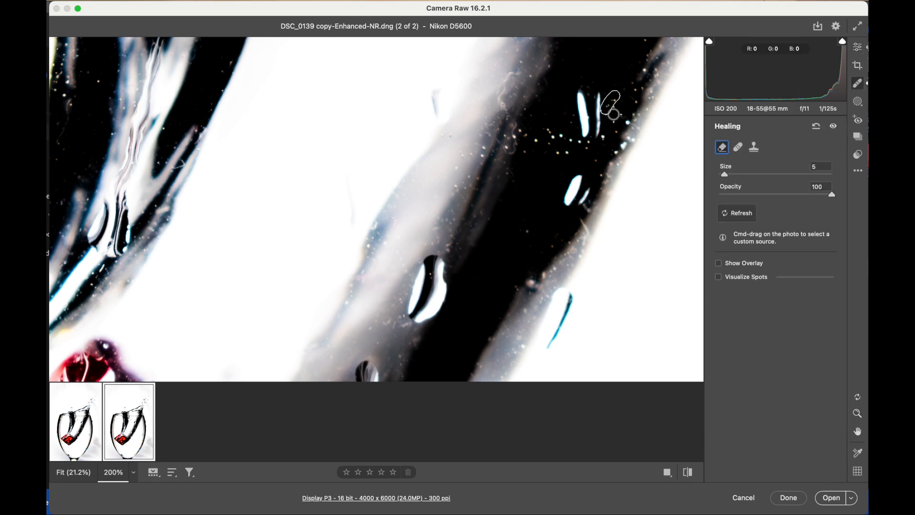
pyautogui.moveTo(570, 153)
pyautogui.mouseDown()
pyautogui.moveTo(562, 149)
pyautogui.moveTo(579, 139)
pyautogui.mouseUp()
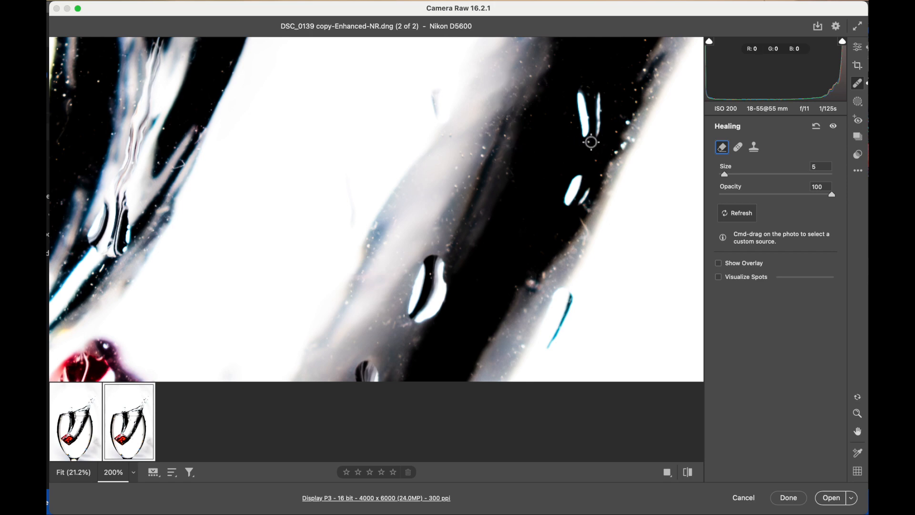
pyautogui.click(859, 47)
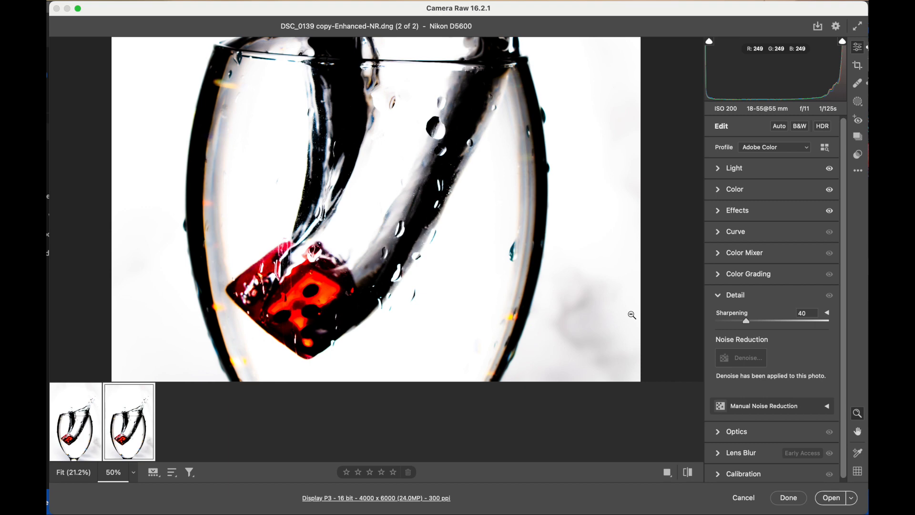
# Open the enhanced DNG in Photoshop and bring the dark water columns above the die into view
pyautogui.click(832, 498)
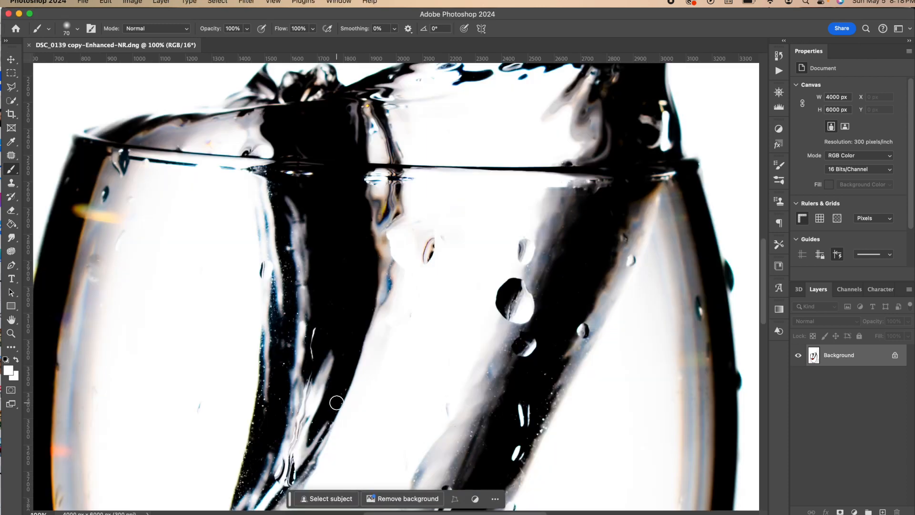
pyautogui.scroll(-4, 336, 402)
pyautogui.hscroll(-4, 336, 403)
pyautogui.scroll(-2, 337, 402)
pyautogui.hscroll(-2, 337, 402)
pyautogui.scroll(3, 336, 402)
pyautogui.hscroll(2, 337, 402)
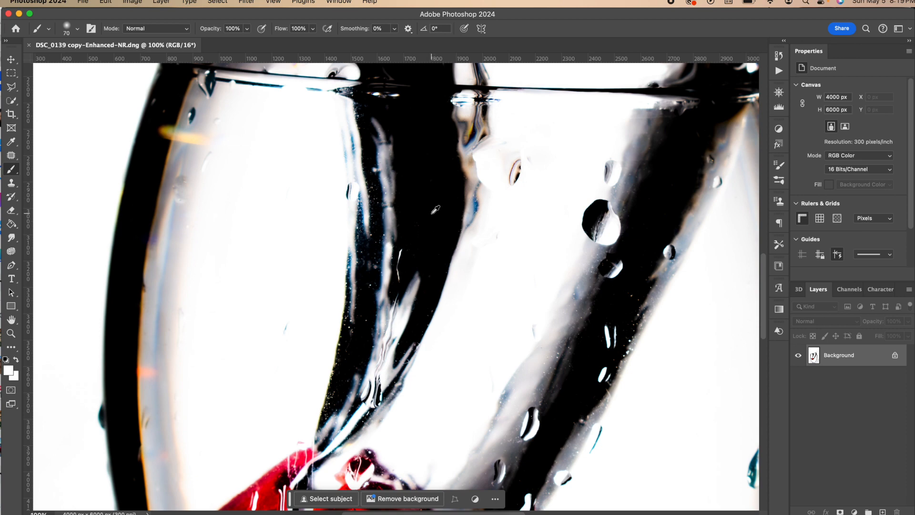
# Sample black from the water column and dab over its specks with a 70 px soft round brush at 0% hardness
pyautogui.keyDown('alt'); pyautogui.click(434, 212); pyautogui.keyUp('alt')
pyautogui.click(69, 29)
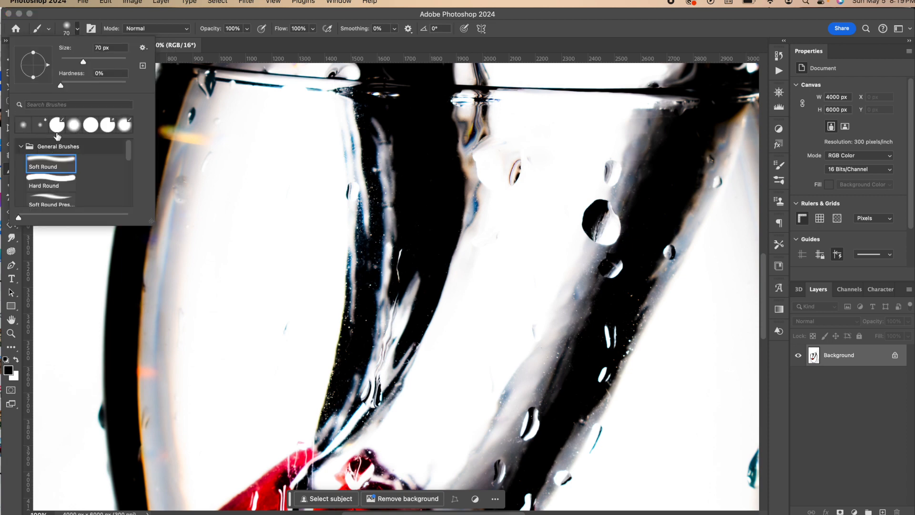
pyautogui.click(60, 87)
pyautogui.click(439, 208)
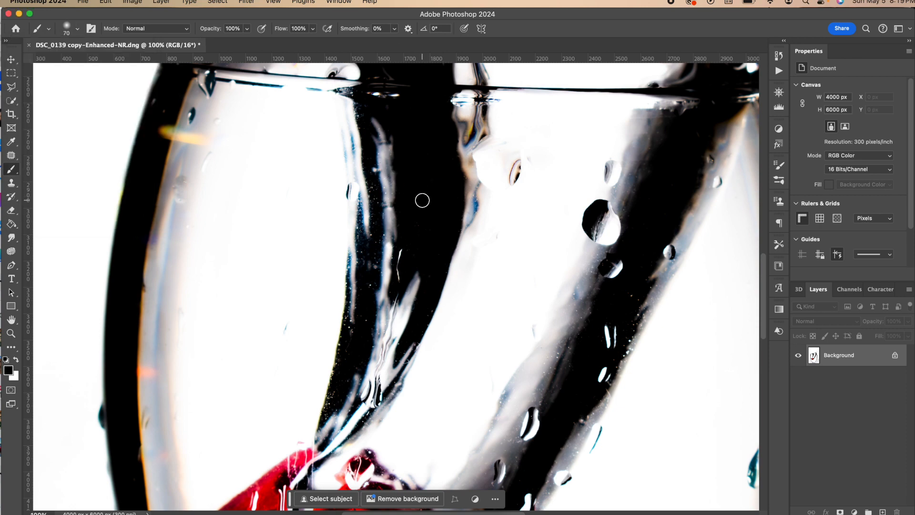
# Paint black over the specks in the upper part of the narrow dark strip with a 25 px brush at 200% zoom
pyautogui.press('[')
pyautogui.press('[')
pyautogui.press('[')
pyautogui.press('[')
pyautogui.press('[')
pyautogui.press('[')
pyautogui.press('[')
pyautogui.press('super+equal')
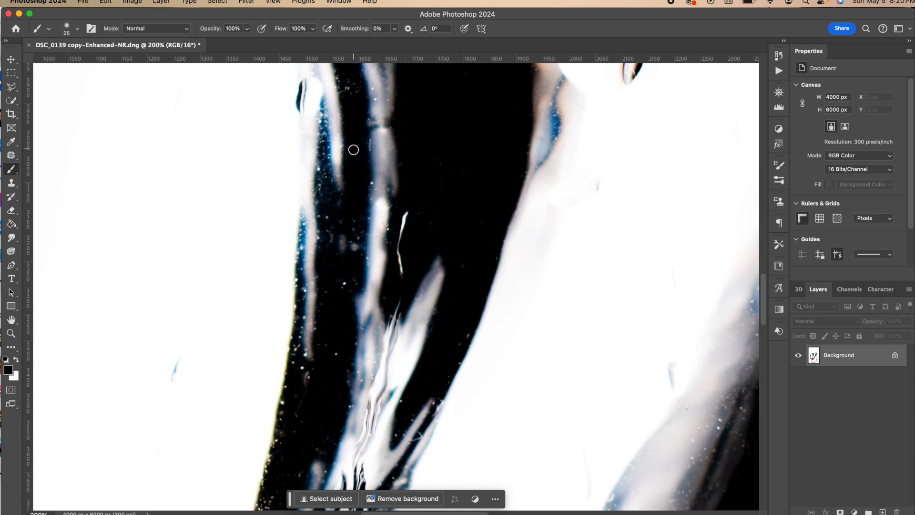
pyautogui.scroll(5, 355, 170)
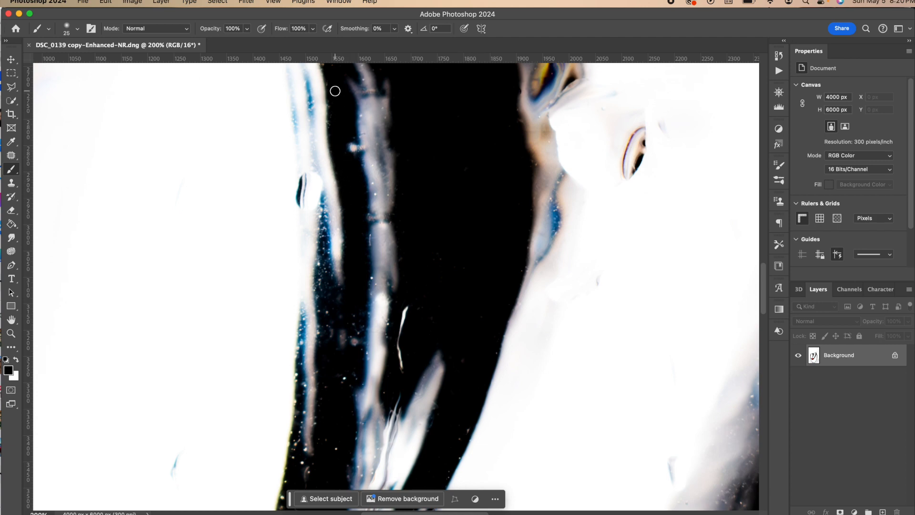
pyautogui.scroll(2, 333, 90)
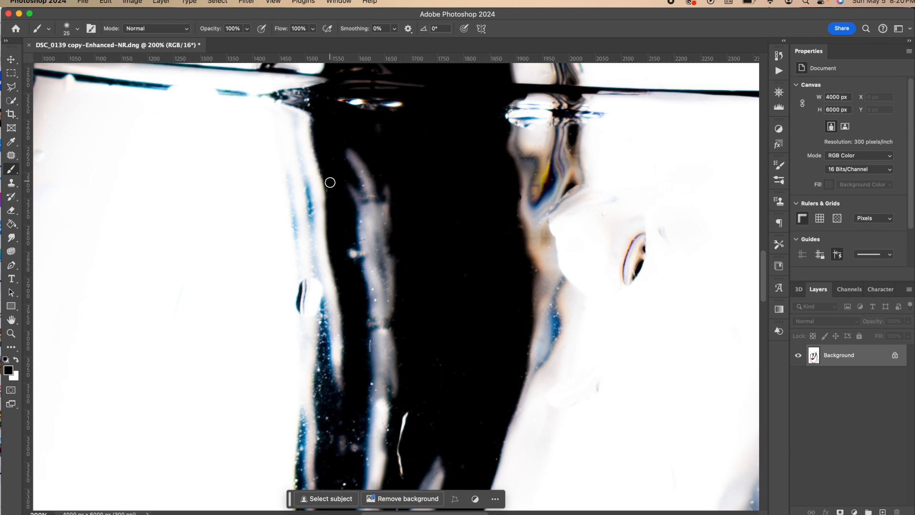
# Paint black over the specks in the lower part of the narrow dark strip, down towards the die
pyautogui.scroll(-4, 327, 182)
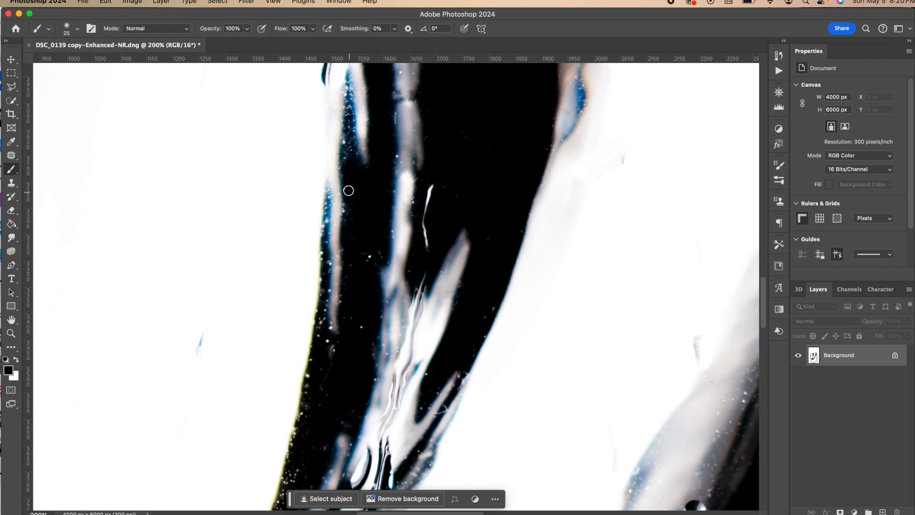
pyautogui.moveTo(345, 179); pyautogui.dragTo(334, 364)
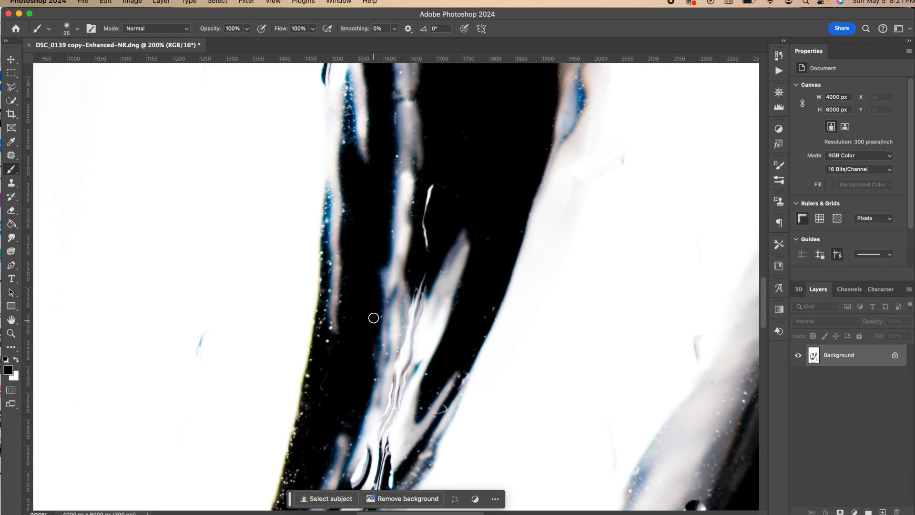
pyautogui.moveTo(376, 300); pyautogui.dragTo(369, 375)
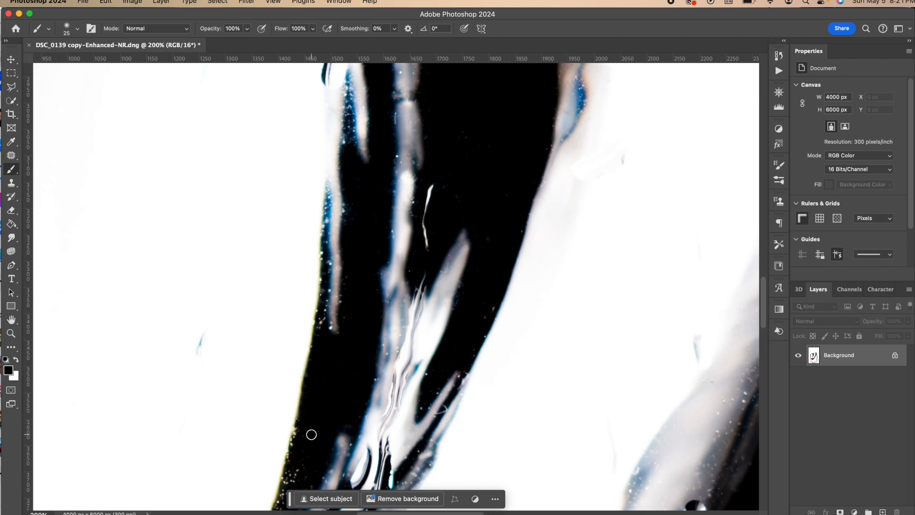
# Cover the blue specks along the dark strip's outer edge and pale streak in black, using 15 px and 8 px brushes
pyautogui.press('[')
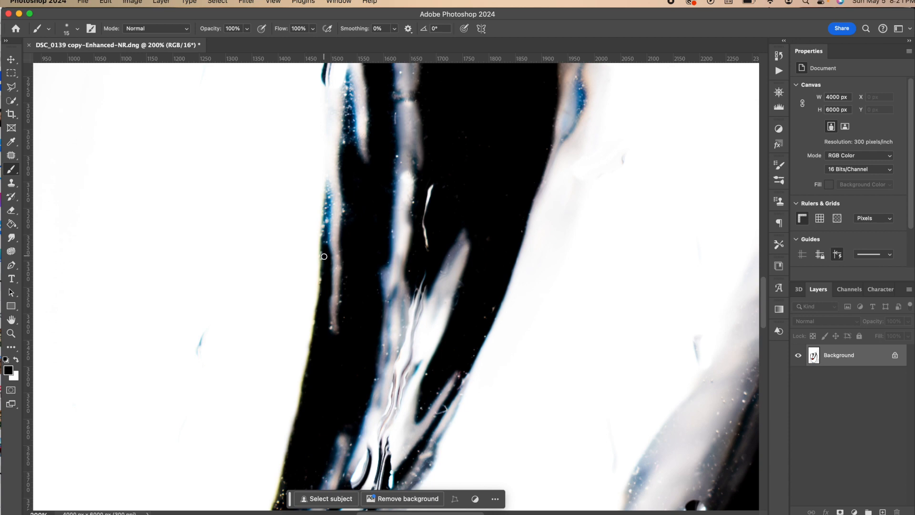
pyautogui.moveTo(324, 257); pyautogui.dragTo(324, 232)
pyautogui.press('[')
pyautogui.press('[')
pyautogui.press('[')
pyautogui.moveTo(326, 225)
pyautogui.mouseDown()
pyautogui.moveTo(327, 183)
pyautogui.moveTo(328, 220)
pyautogui.mouseUp()
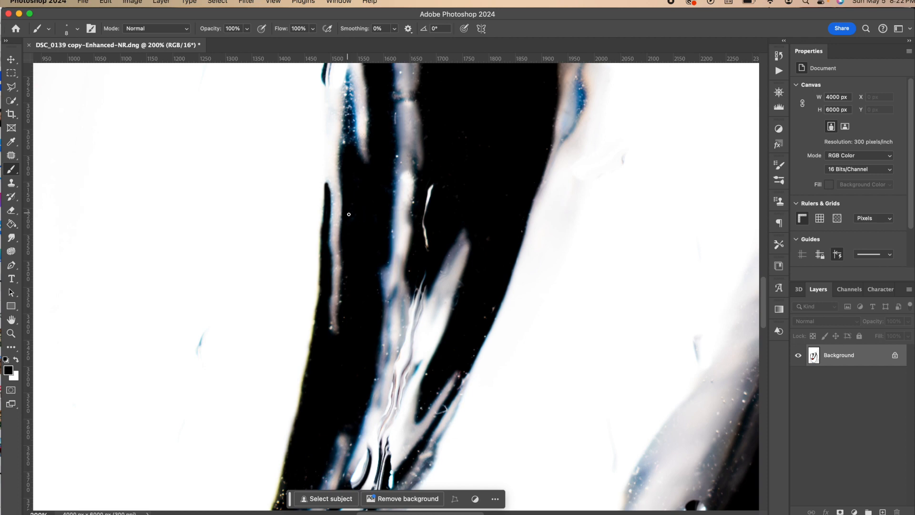
pyautogui.moveTo(341, 298); pyautogui.dragTo(334, 330)
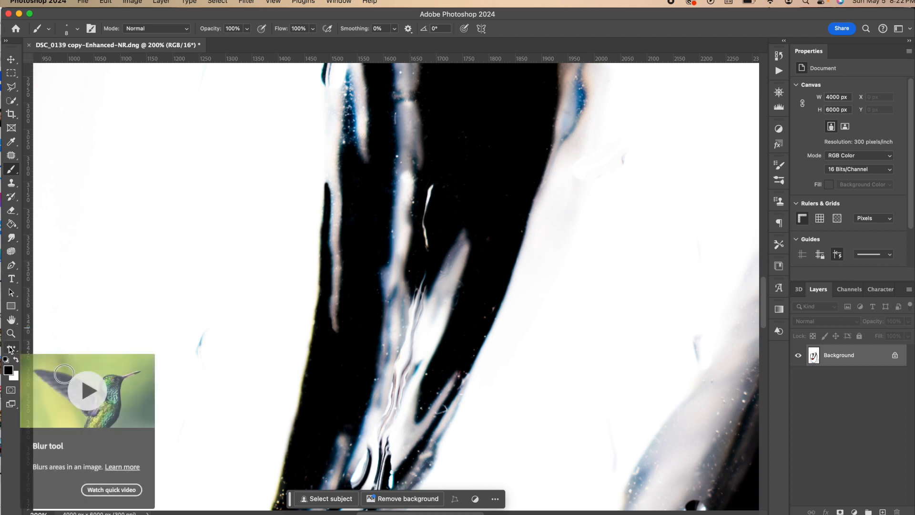
pyautogui.click(10, 347)
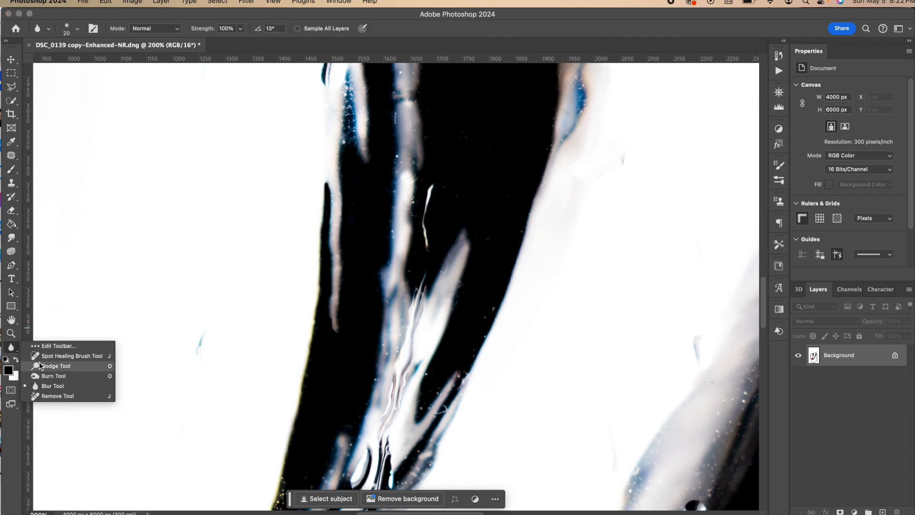
pyautogui.click(54, 389)
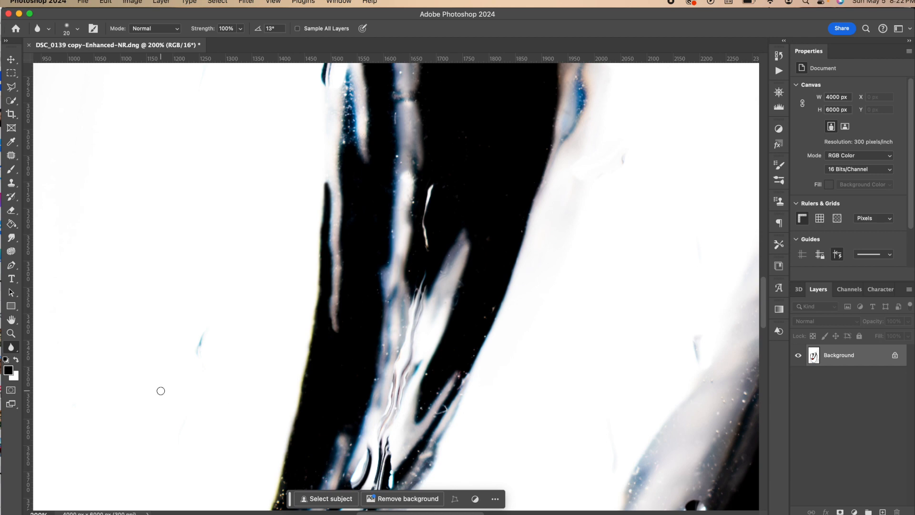
pyautogui.click(10, 172)
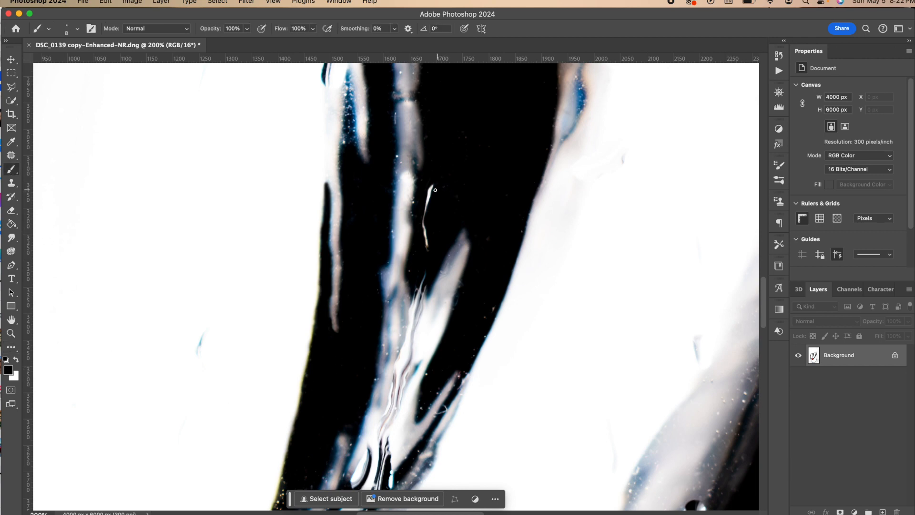
# Paint black over the thin white streak and remaining specks inside the dark water column with a 25 px brush
pyautogui.press(']')
pyautogui.press(']')
pyautogui.press(']')
pyautogui.press(']')
pyautogui.press(']')
pyautogui.moveTo(437, 184)
pyautogui.mouseDown()
pyautogui.moveTo(425, 236)
pyautogui.moveTo(420, 196)
pyautogui.moveTo(416, 208)
pyautogui.mouseUp()
pyautogui.moveTo(477, 308)
pyautogui.mouseDown()
pyautogui.moveTo(489, 305)
pyautogui.moveTo(478, 339)
pyautogui.moveTo(480, 332)
pyautogui.mouseUp()
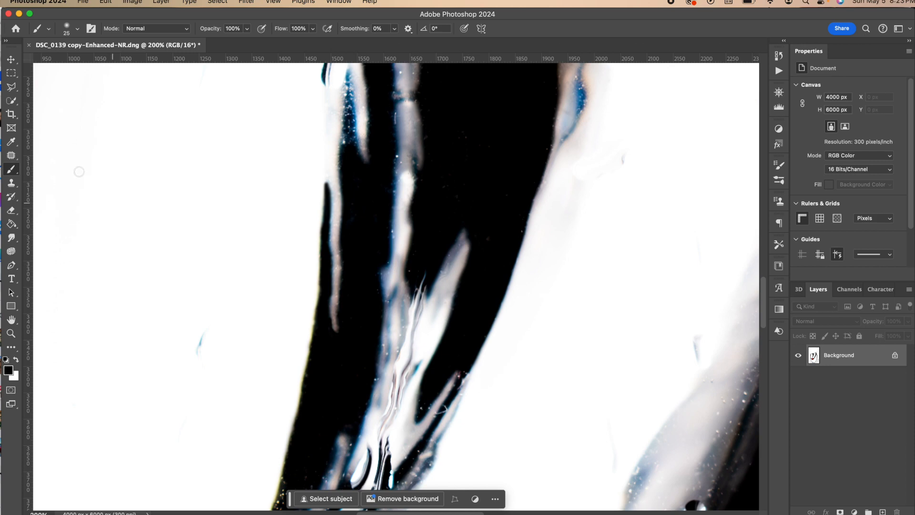
# Set up the Brush tool with a 500 px soft round tip at 0% hardness
pyautogui.click(12, 350)
pyautogui.click(57, 360)
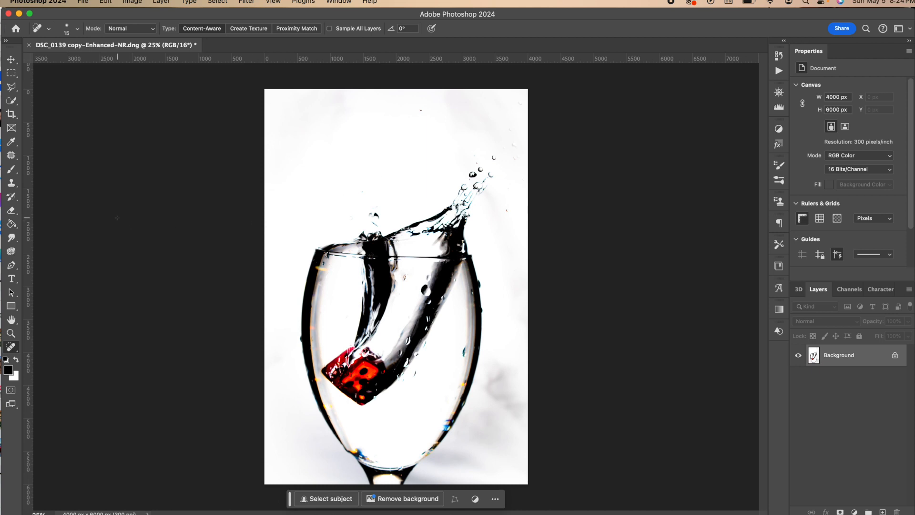
pyautogui.click(11, 170)
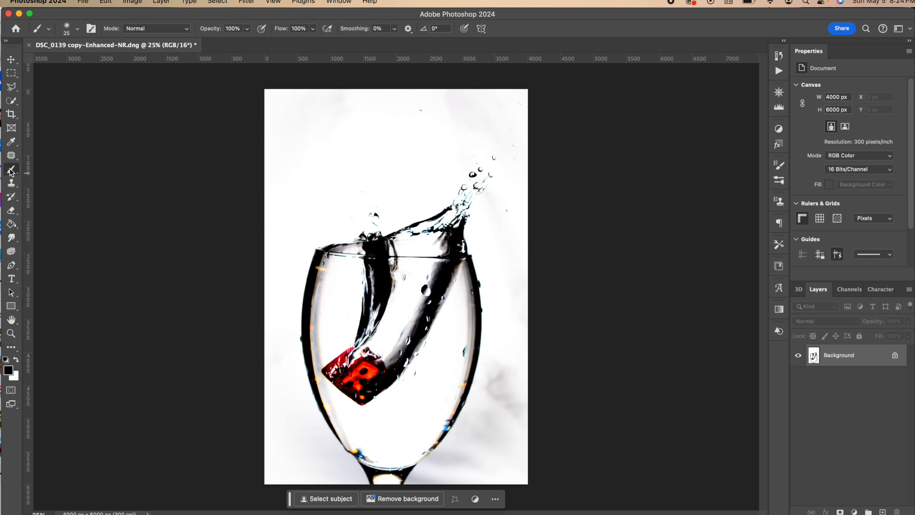
pyautogui.press(']')
pyautogui.press(']')
pyautogui.press(']')
pyautogui.press(']')
pyautogui.press(']')
pyautogui.press(']')
pyautogui.press(']')
pyautogui.press(']')
pyautogui.press(']')
pyautogui.press(']')
pyautogui.click(70, 35)
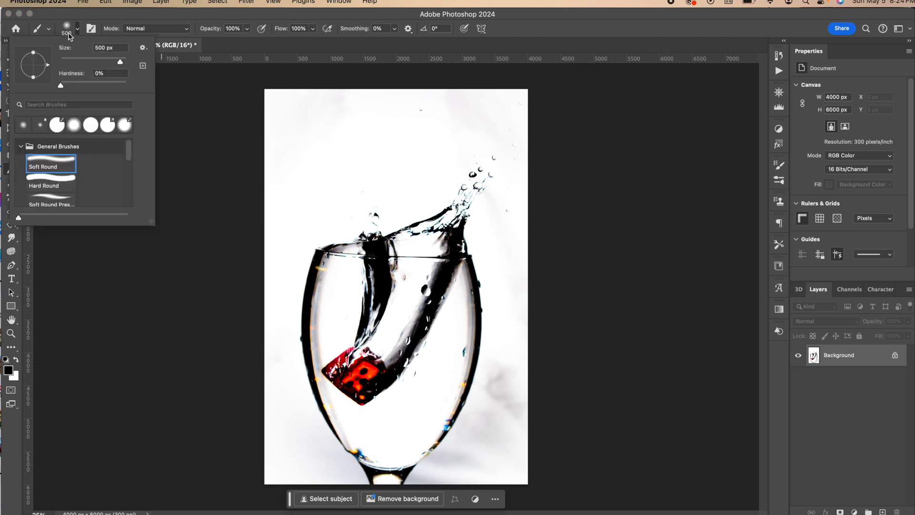
pyautogui.click(70, 36)
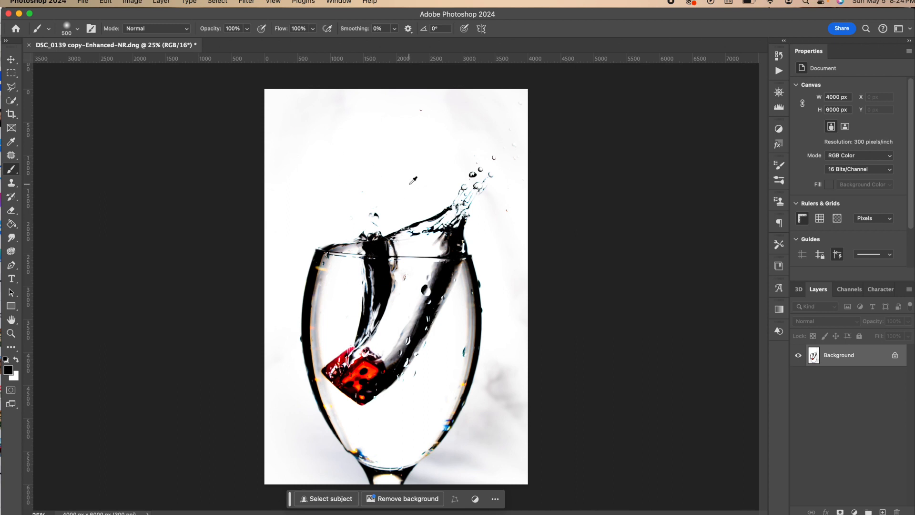
# Sample white from the background and paint over the grey tints around the splash and right of the glass
pyautogui.keyDown('alt'); pyautogui.click(410, 184); pyautogui.keyUp('alt')
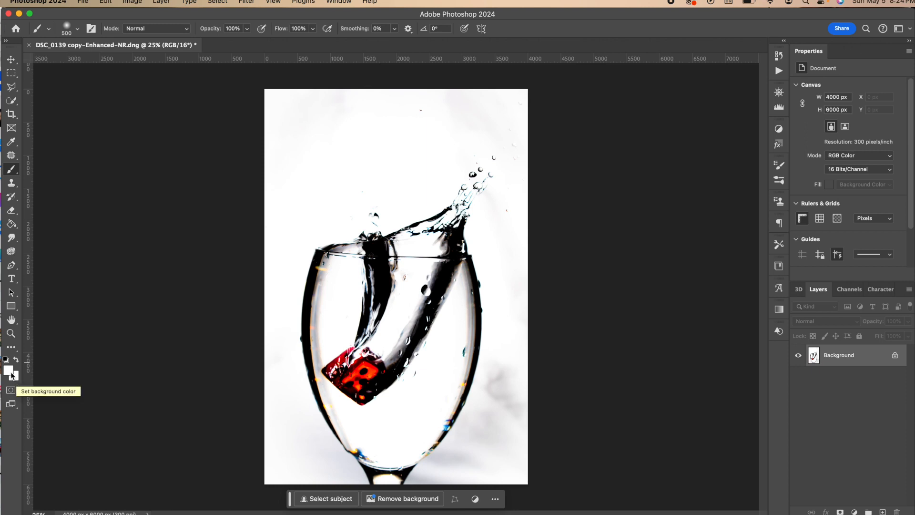
pyautogui.keyDown('alt'); pyautogui.click(384, 280); pyautogui.keyUp('alt')
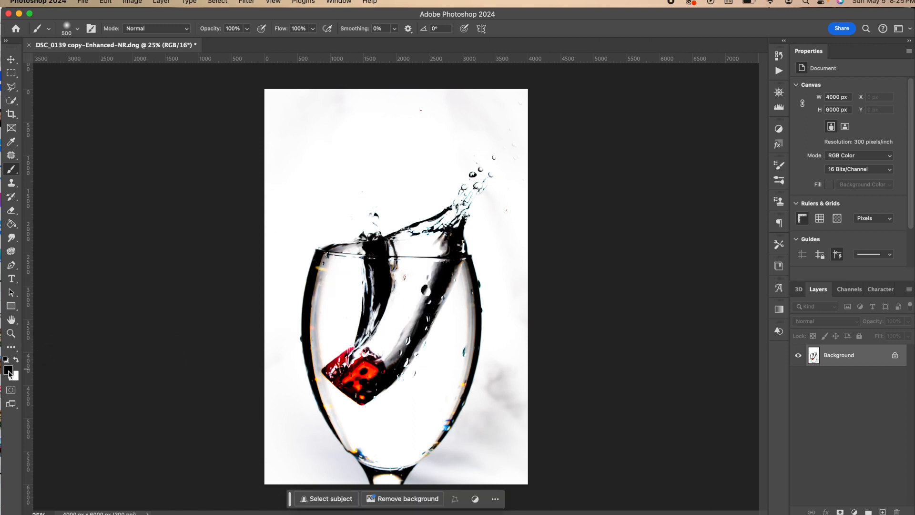
pyautogui.keyDown('alt'); pyautogui.click(422, 183); pyautogui.keyUp('alt')
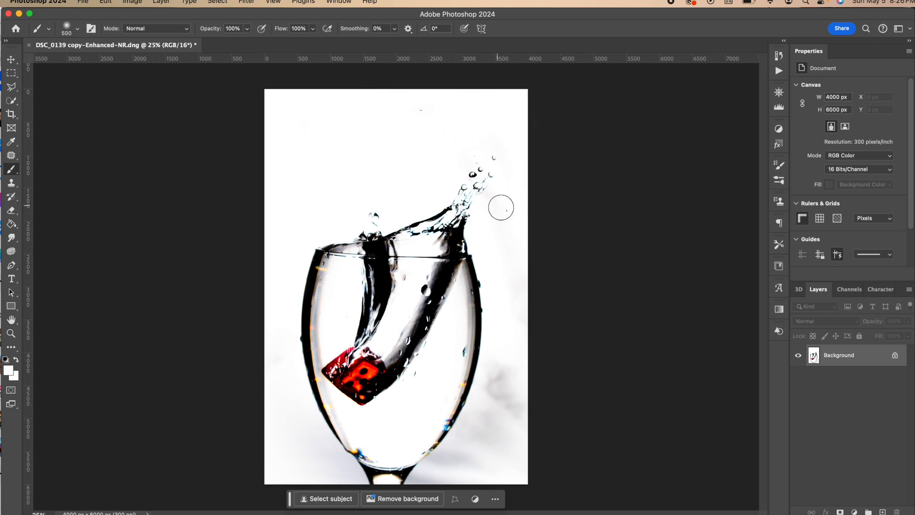
pyautogui.press('[')
pyautogui.press('[')
pyautogui.press('[')
pyautogui.press(']')
pyautogui.press(']')
pyautogui.press(']')
pyautogui.moveTo(495, 250)
pyautogui.mouseDown()
pyautogui.moveTo(514, 327)
pyautogui.moveTo(519, 414)
pyautogui.moveTo(505, 482)
pyautogui.moveTo(517, 476)
pyautogui.moveTo(512, 411)
pyautogui.mouseUp()
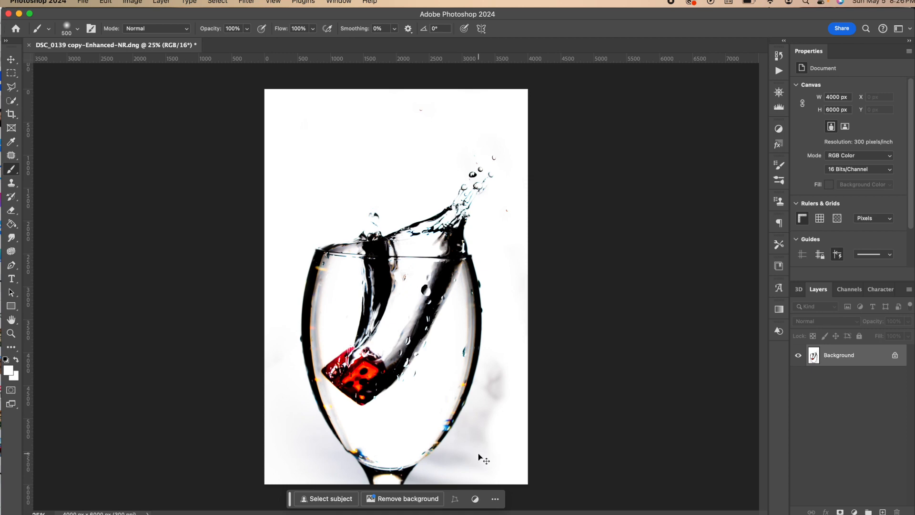
# Paint white over the grey smudges right of the glass's lower bowl with the 500 px brush
pyautogui.press('super+plus')
pyautogui.press('super+plus')
pyautogui.press('super+plus')
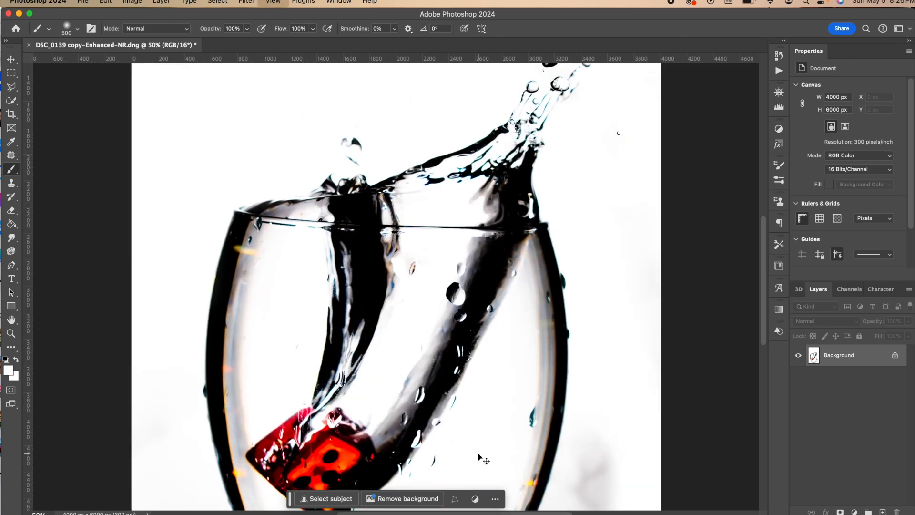
pyautogui.scroll(-8, 479, 453)
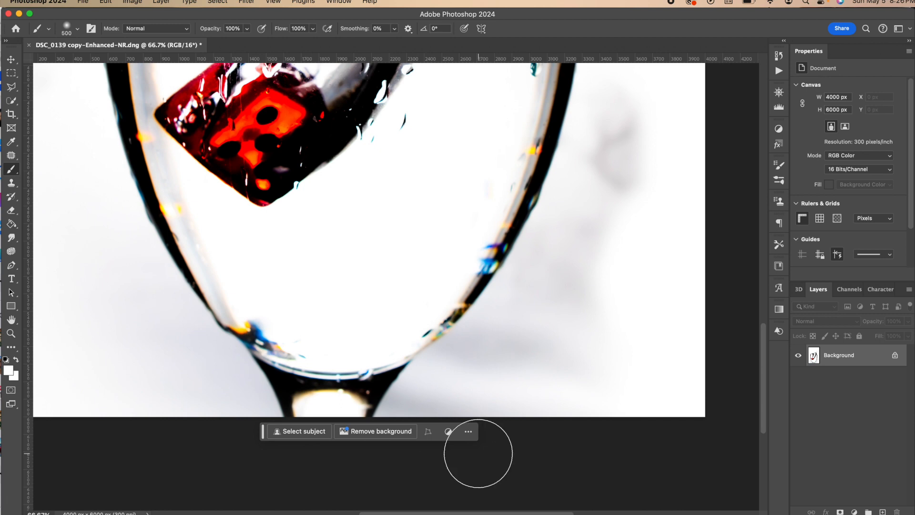
pyautogui.scroll(4, 608, 357)
pyautogui.hscroll(2, 608, 358)
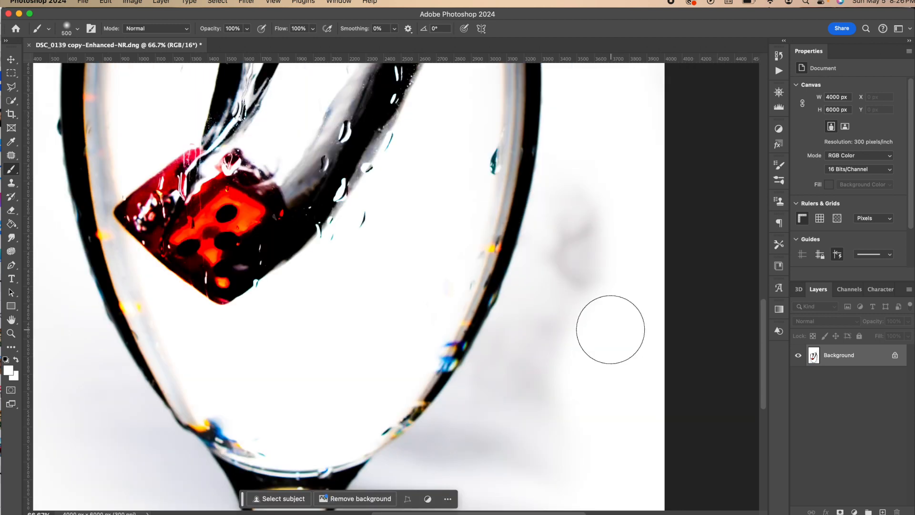
pyautogui.moveTo(620, 247)
pyautogui.mouseDown()
pyautogui.moveTo(592, 269)
pyautogui.moveTo(605, 199)
pyautogui.moveTo(584, 316)
pyautogui.moveTo(553, 404)
pyautogui.moveTo(554, 453)
pyautogui.mouseUp()
pyautogui.scroll(-2, 568, 433)
pyautogui.hscroll(-2, 567, 434)
pyautogui.moveTo(581, 416)
pyautogui.mouseDown()
pyautogui.moveTo(691, 438)
pyautogui.moveTo(574, 409)
pyautogui.moveTo(517, 450)
pyautogui.moveTo(573, 378)
pyautogui.mouseUp()
pyautogui.scroll(-2, 528, 413)
pyautogui.hscroll(-2, 528, 413)
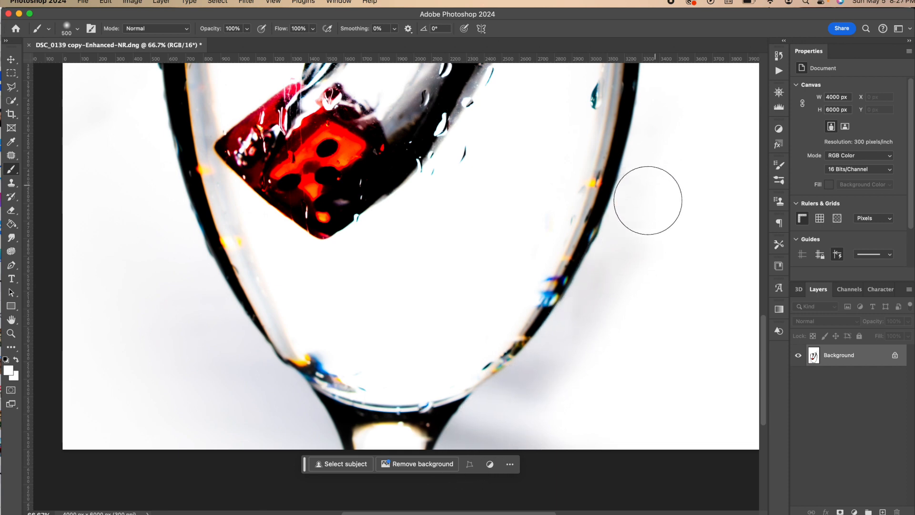
pyautogui.moveTo(578, 368); pyautogui.dragTo(536, 434)
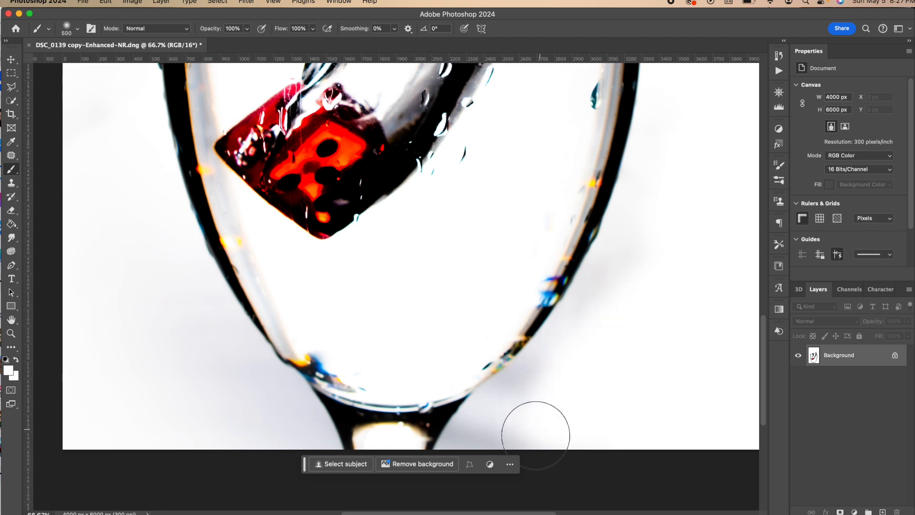
# Whiten the grey shadow just right of the stem with a 250 px brush
pyautogui.press('[')
pyautogui.press('[')
pyautogui.press('[')
pyautogui.click(469, 435)
pyautogui.click(462, 439)
pyautogui.moveTo(455, 448)
pyautogui.mouseDown()
pyautogui.moveTo(474, 423)
pyautogui.moveTo(470, 435)
pyautogui.moveTo(586, 343)
pyautogui.moveTo(491, 421)
pyautogui.moveTo(511, 402)
pyautogui.mouseUp()
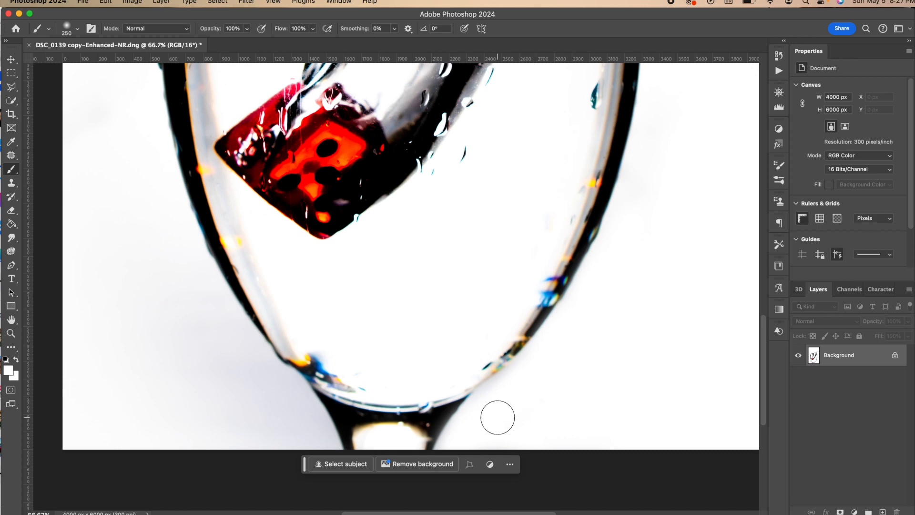
# Paint white closely along the lower right outer edge of the bowl with an 80 px brush
pyautogui.press('[')
pyautogui.press('[')
pyautogui.press('[')
pyautogui.press('[')
pyautogui.press('[')
pyautogui.press('[')
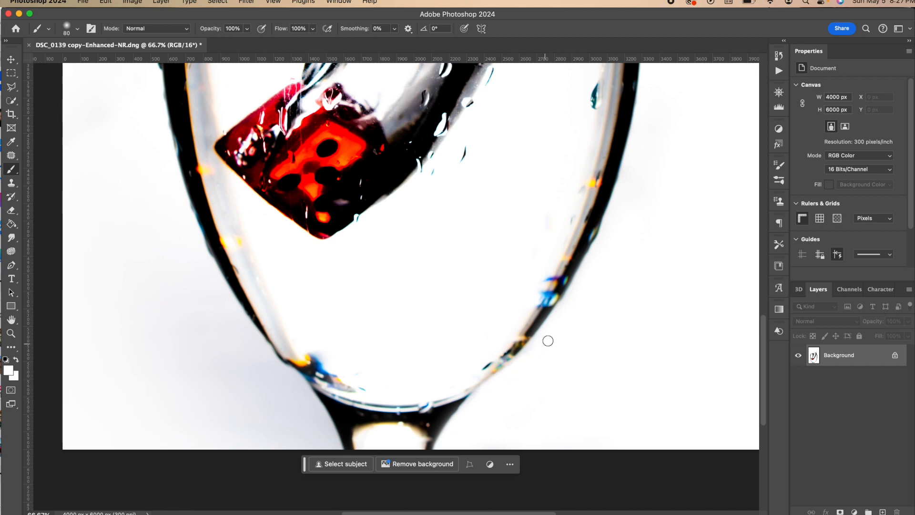
pyautogui.moveTo(543, 347); pyautogui.dragTo(439, 417)
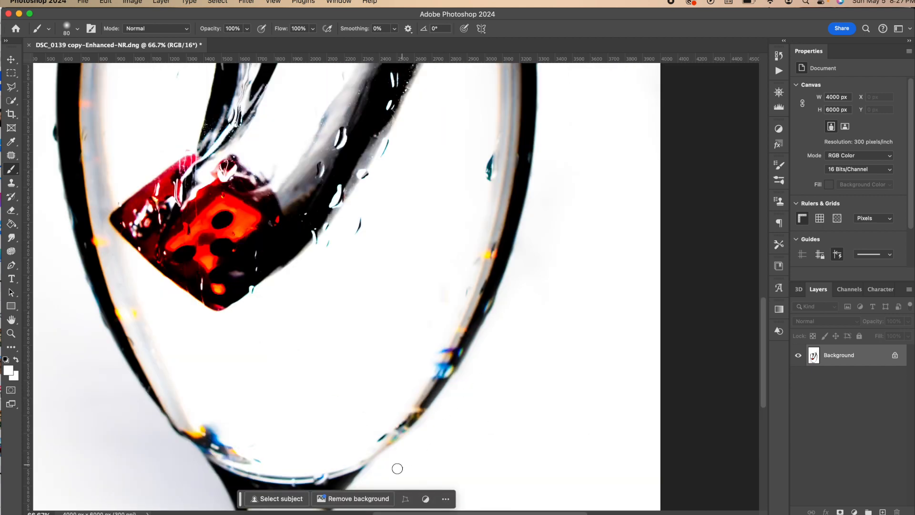
# Paint white over the grey shadow left of the stem and lower bowl with a 250 px brush
pyautogui.scroll(3, 548, 305)
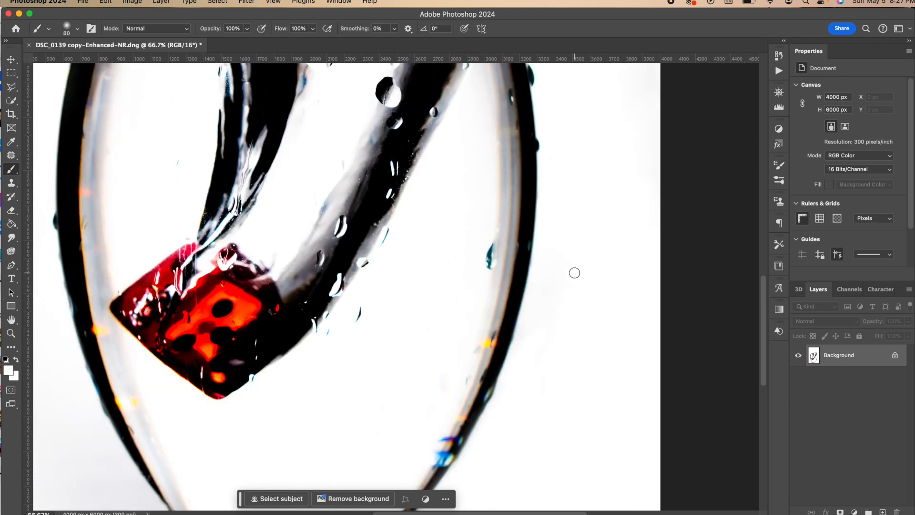
pyautogui.scroll(5, 630, 281)
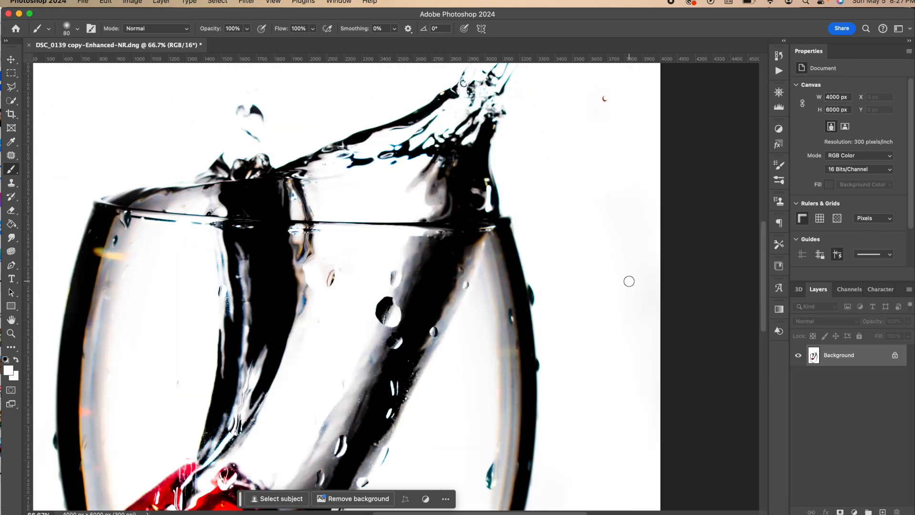
pyautogui.scroll(-10, 629, 281)
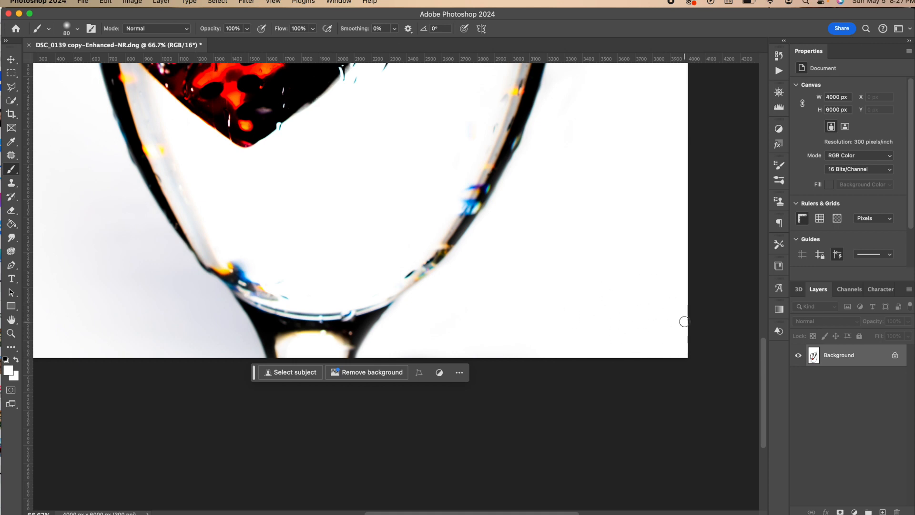
pyautogui.hscroll(-5, 525, 314)
pyautogui.scroll(1, 525, 315)
pyautogui.press(']')
pyautogui.press(']')
pyautogui.press(']')
pyautogui.press(']')
pyautogui.press(']')
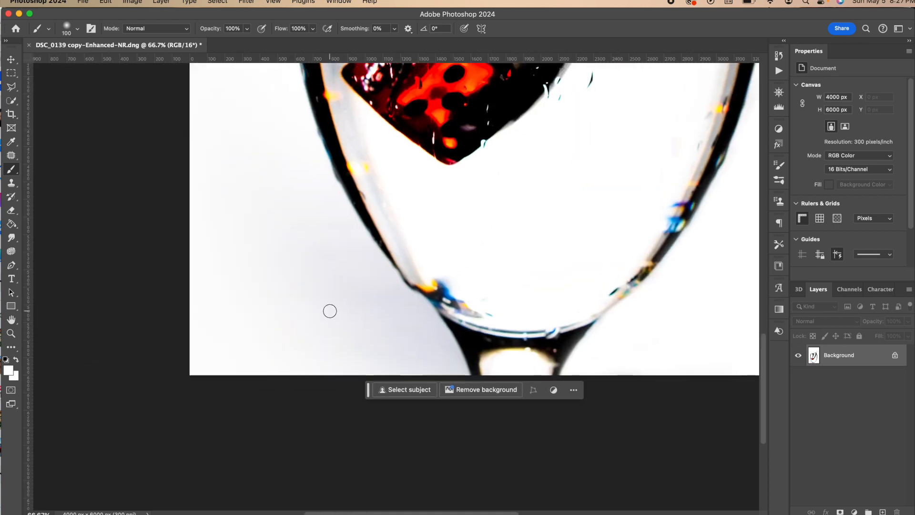
pyautogui.press(']')
pyautogui.press(']')
pyautogui.press(']')
pyautogui.moveTo(379, 320)
pyautogui.mouseDown()
pyautogui.moveTo(342, 280)
pyautogui.moveTo(382, 335)
pyautogui.moveTo(359, 304)
pyautogui.moveTo(346, 339)
pyautogui.moveTo(378, 383)
pyautogui.moveTo(311, 263)
pyautogui.moveTo(335, 303)
pyautogui.moveTo(236, 200)
pyautogui.moveTo(184, 182)
pyautogui.moveTo(306, 327)
pyautogui.moveTo(352, 360)
pyautogui.moveTo(245, 329)
pyautogui.moveTo(256, 318)
pyautogui.moveTo(260, 342)
pyautogui.moveTo(213, 354)
pyautogui.moveTo(196, 374)
pyautogui.moveTo(417, 348)
pyautogui.moveTo(406, 340)
pyautogui.moveTo(415, 357)
pyautogui.moveTo(396, 321)
pyautogui.moveTo(251, 186)
pyautogui.mouseUp()
pyautogui.press('super+minus')
pyautogui.press('super+minus')
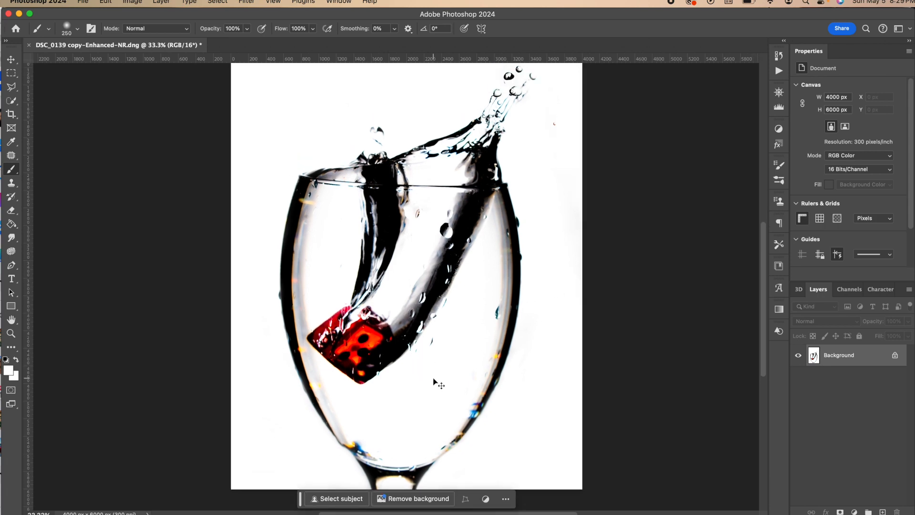
# Cover the small stray droplet to the right of the die with white
pyautogui.press('super+equal')
pyautogui.press('super+equal')
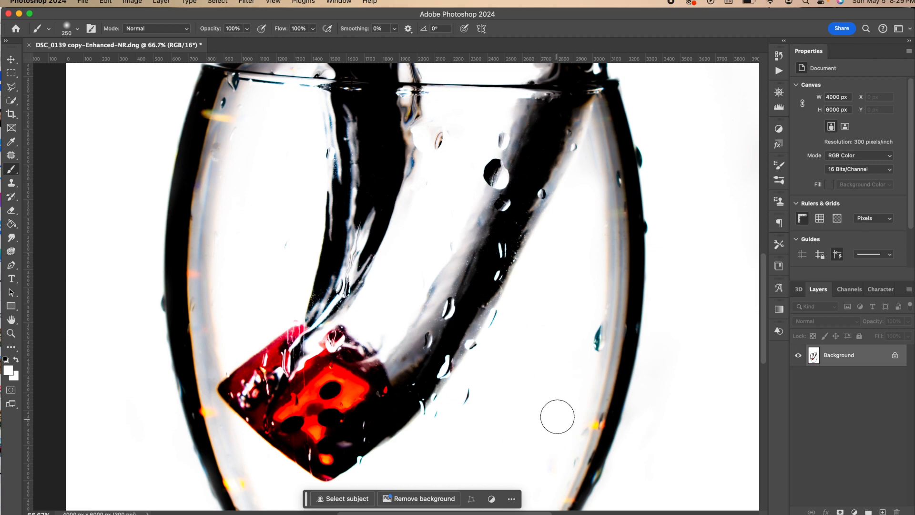
pyautogui.scroll(-5, 555, 417)
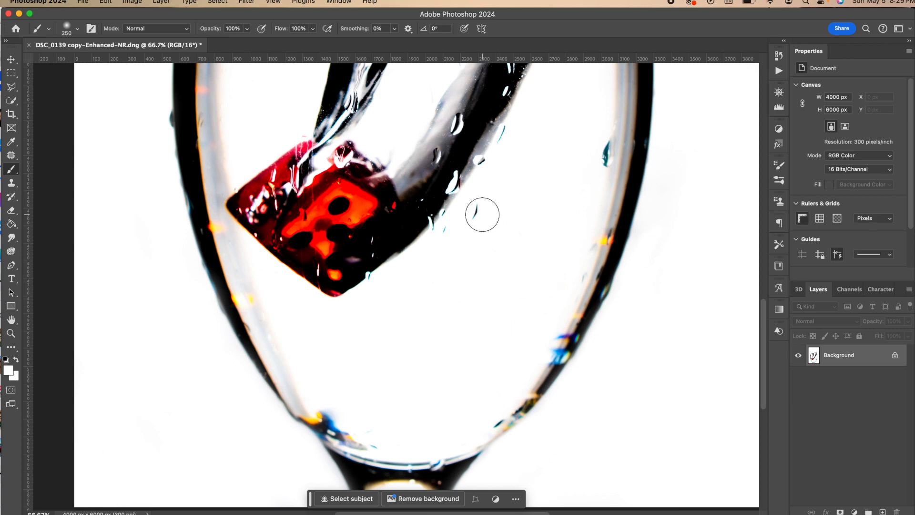
pyautogui.click(479, 218)
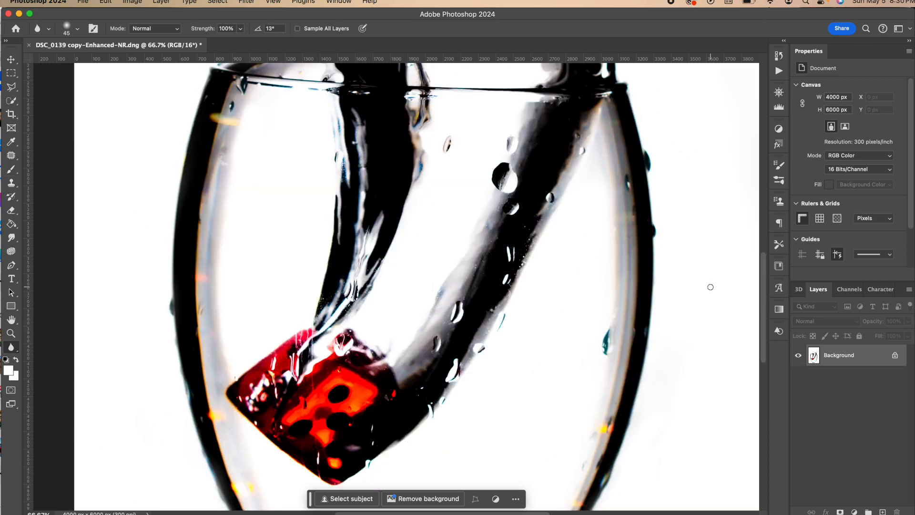
# Start saving a copy of the image named "Red Die Splash Finished" to the Desktop
pyautogui.press('super+minus')
pyautogui.press('super+minus')
pyautogui.press('super+minus')
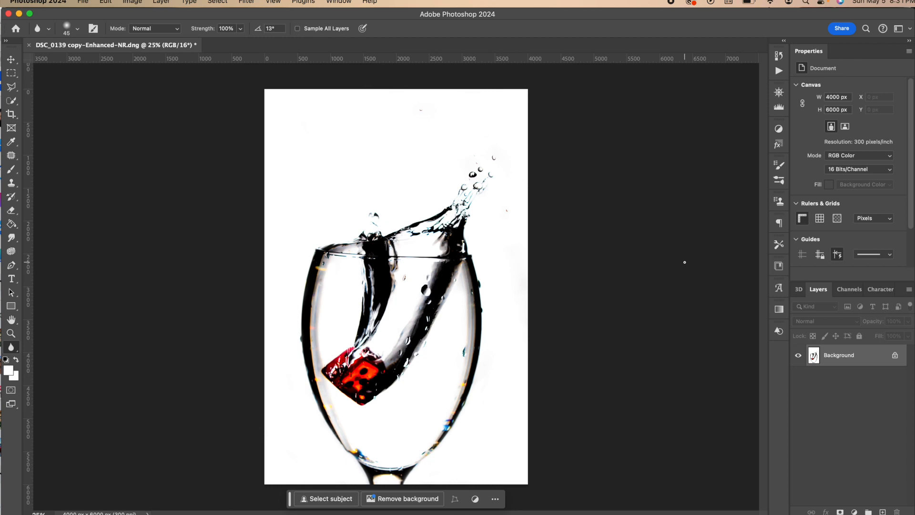
pyautogui.click(83, 2)
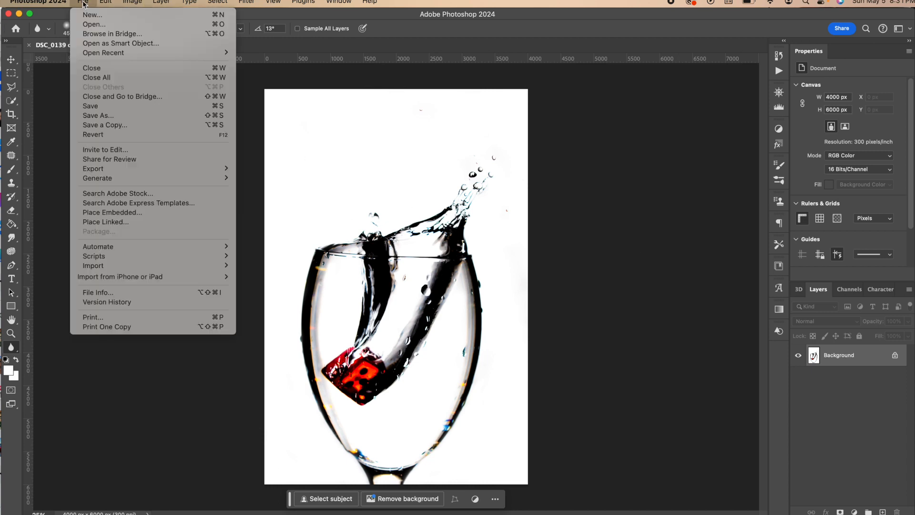
pyautogui.click(91, 125)
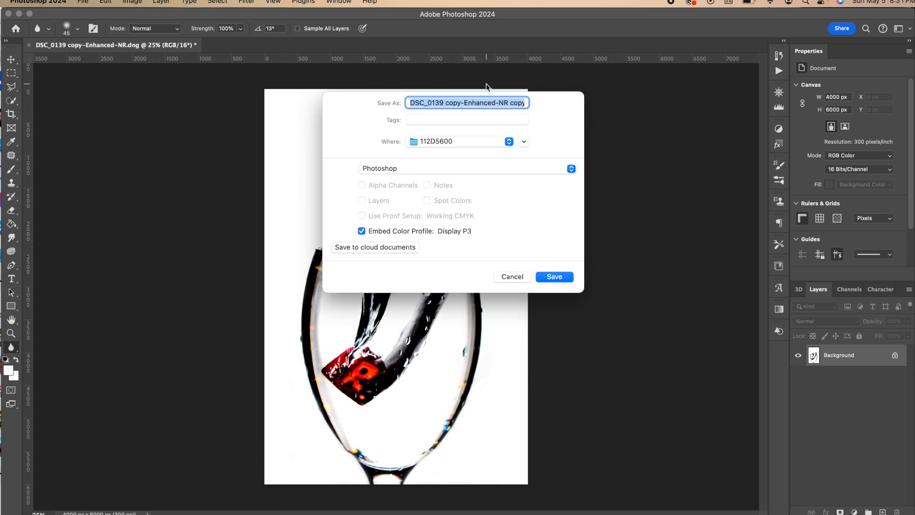
pyautogui.write('R')
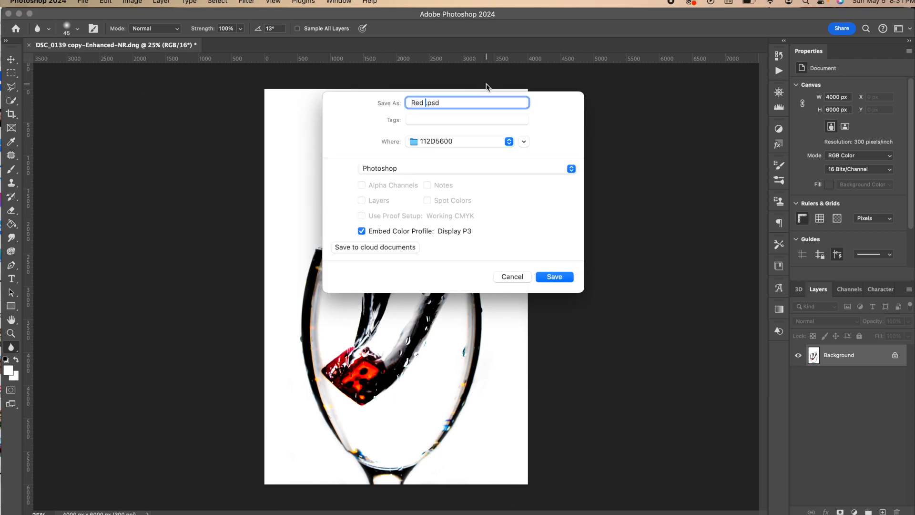
pyautogui.write('ed Die Spl')
pyautogui.click(474, 145)
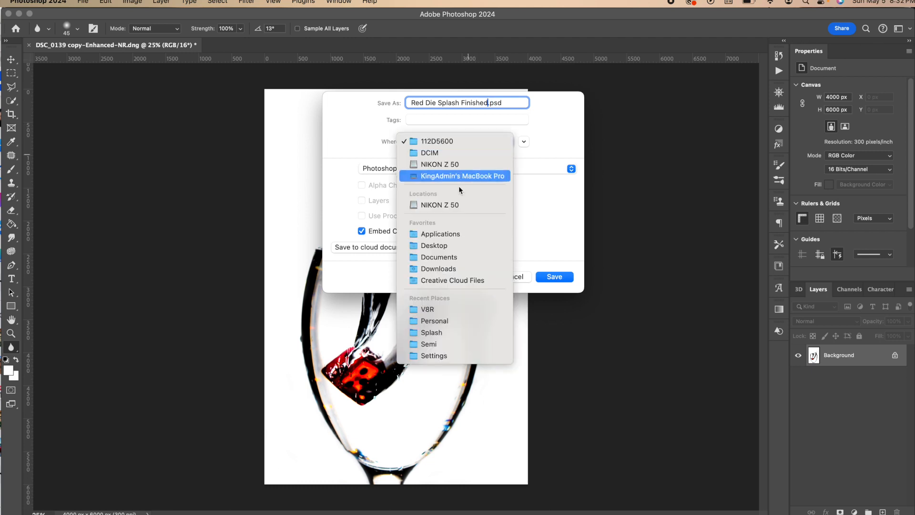
pyautogui.click(453, 251)
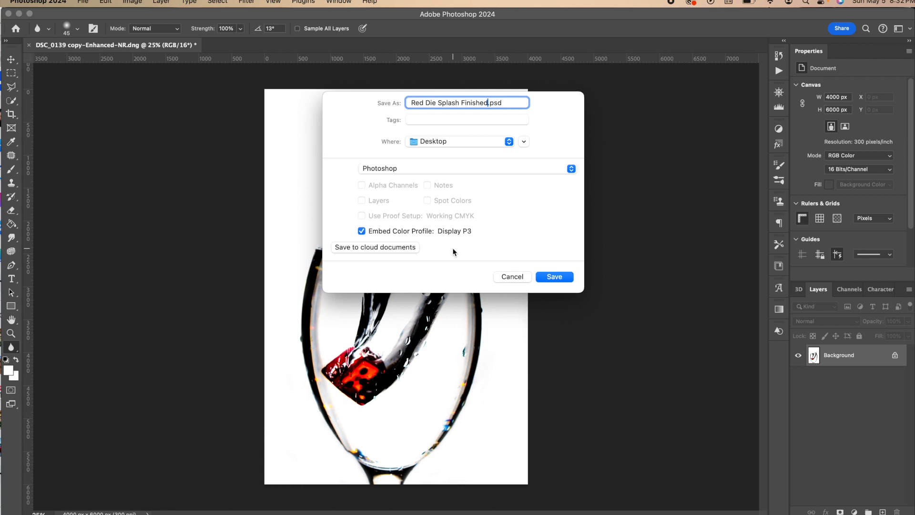
# Choose JPEG as the copy's format and save it at quality 12 (Maximum) with Progressive and 3 scans
pyautogui.click(422, 168)
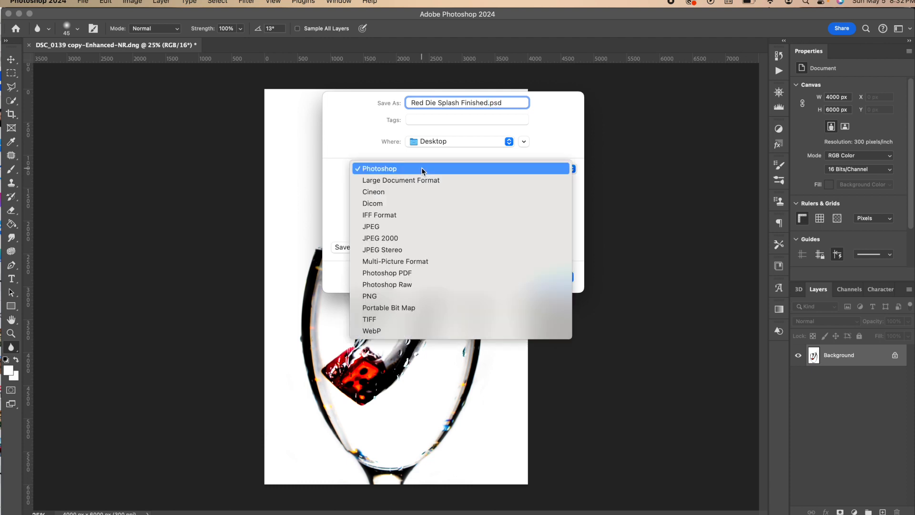
pyautogui.click(379, 227)
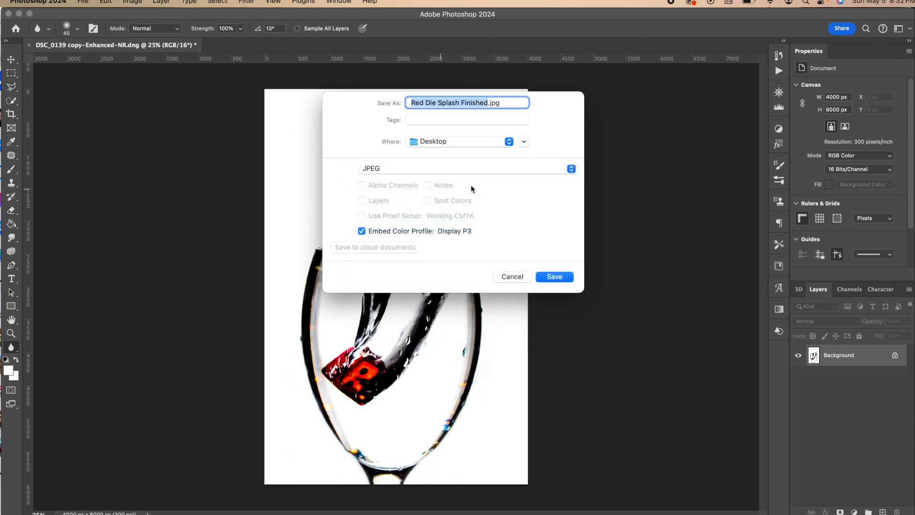
pyautogui.click(553, 277)
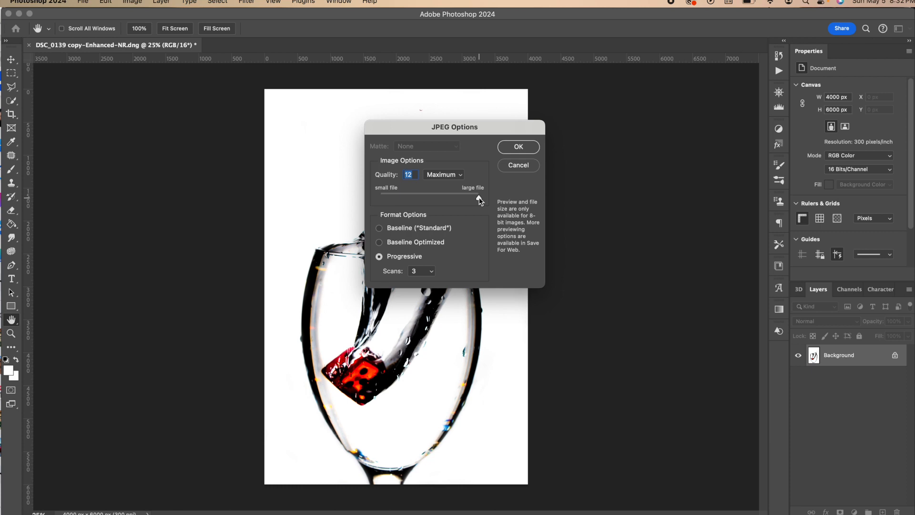
pyautogui.click(530, 151)
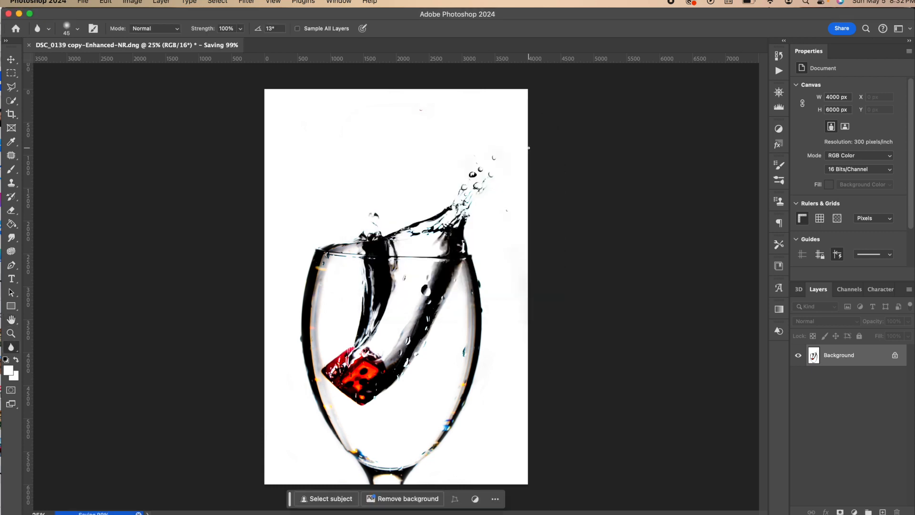